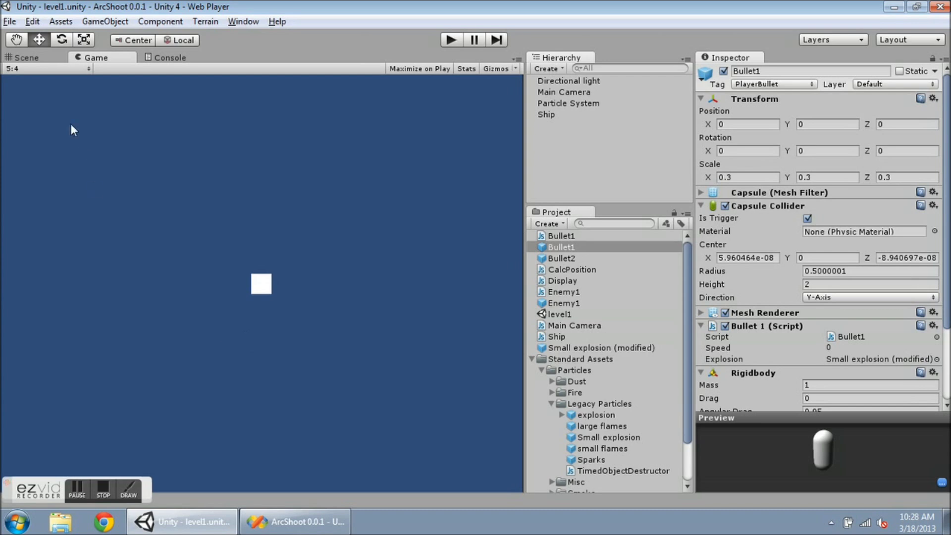
Begin importing the standard Particles package from the Assets menu, then cancel the import.
{"action": "left_click", "coordinate": [61, 22]}
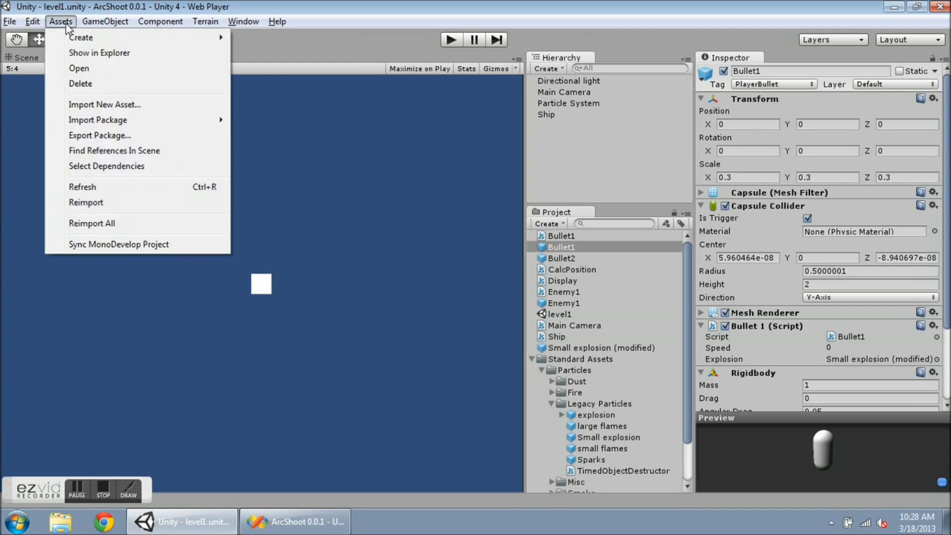
{"action": "mouse_move", "coordinate": [153, 120]}
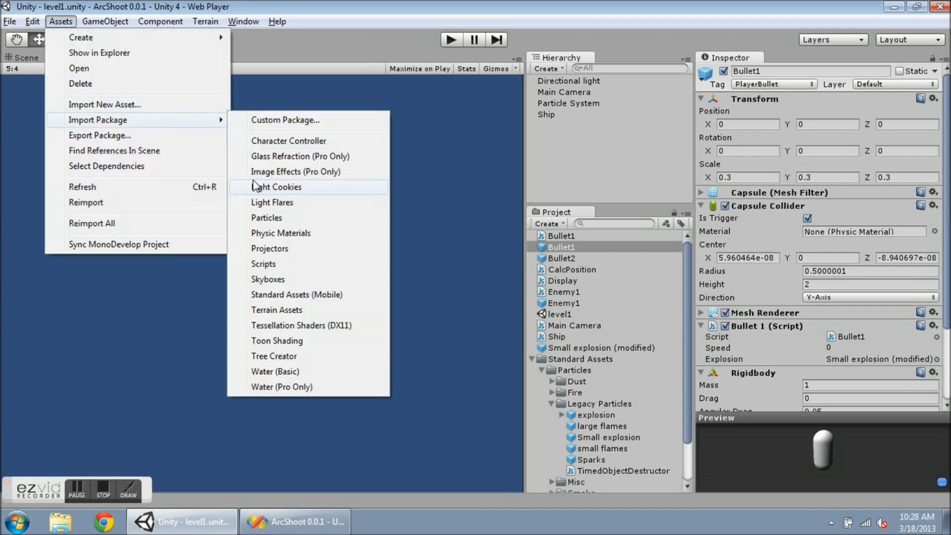
{"action": "left_click", "coordinate": [244, 224]}
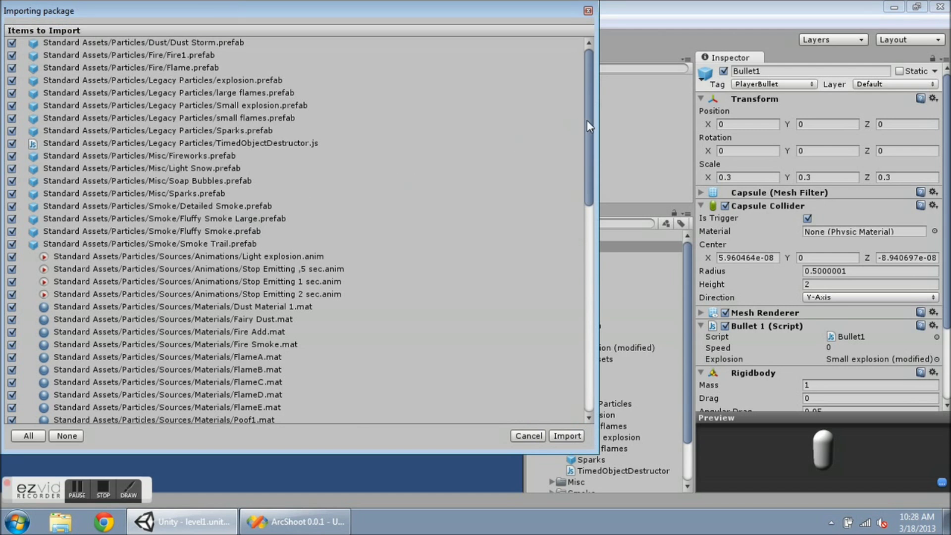
{"action": "left_click_drag", "start_coordinate": [587, 120], "coordinate": [580, 354]}
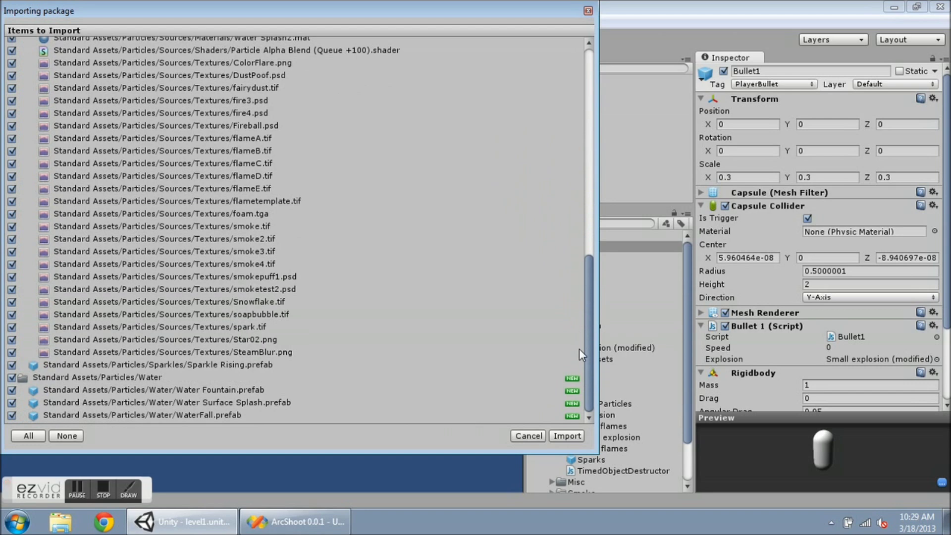
{"action": "left_click", "coordinate": [526, 436]}
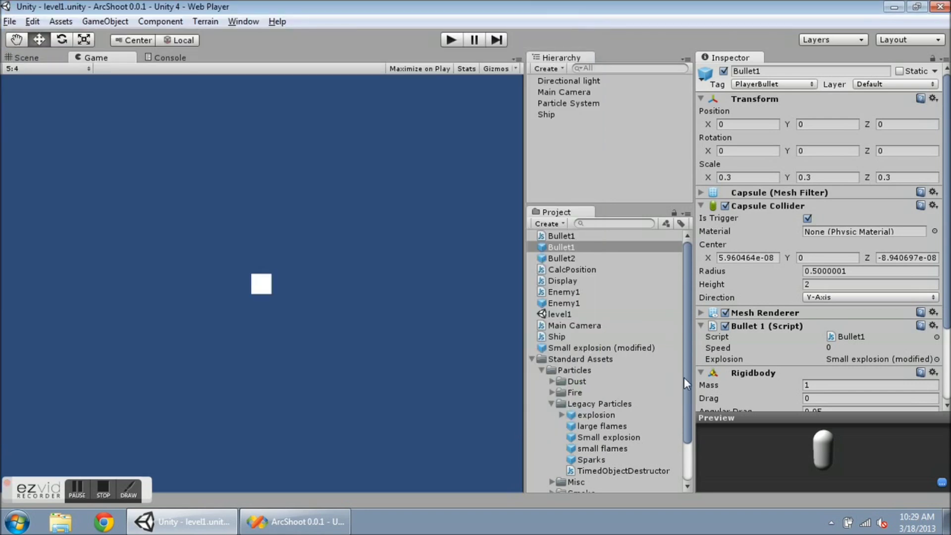
Drag the Small explosion prefab from Legacy Particles into the scene.
{"action": "left_click_drag", "start_coordinate": [685, 377], "coordinate": [687, 414]}
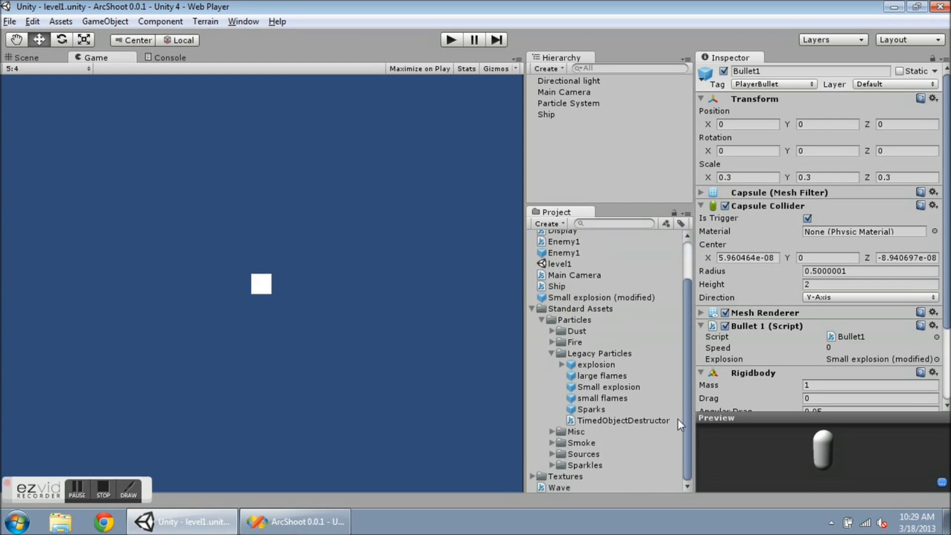
{"action": "left_click", "coordinate": [594, 388]}
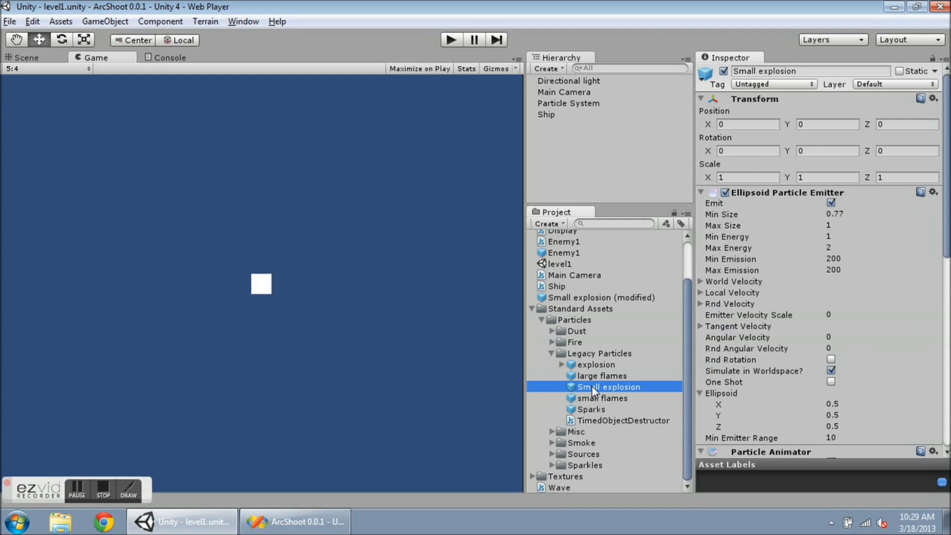
{"action": "left_click_drag", "start_coordinate": [594, 389], "coordinate": [559, 186]}
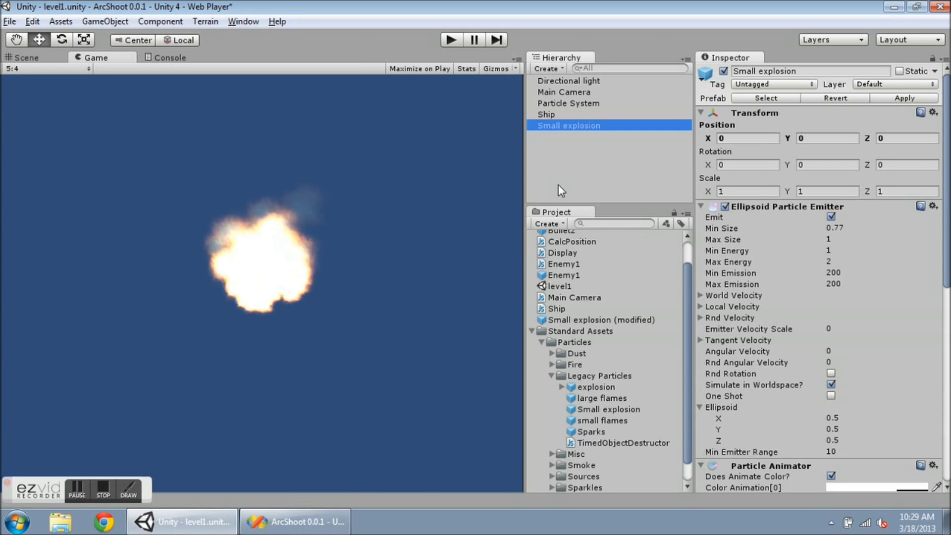
Enter 2 as the Small explosion's Transform Position X, then scroll down to the Particle Animator.
{"action": "left_click", "coordinate": [733, 138]}
{"action": "type", "text": "2"}
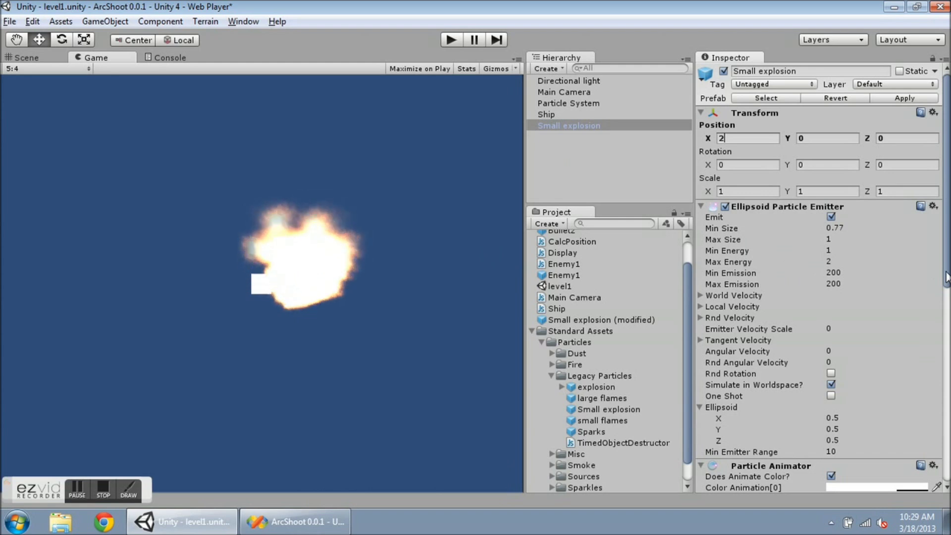
{"action": "left_click_drag", "start_coordinate": [946, 278], "coordinate": [946, 436]}
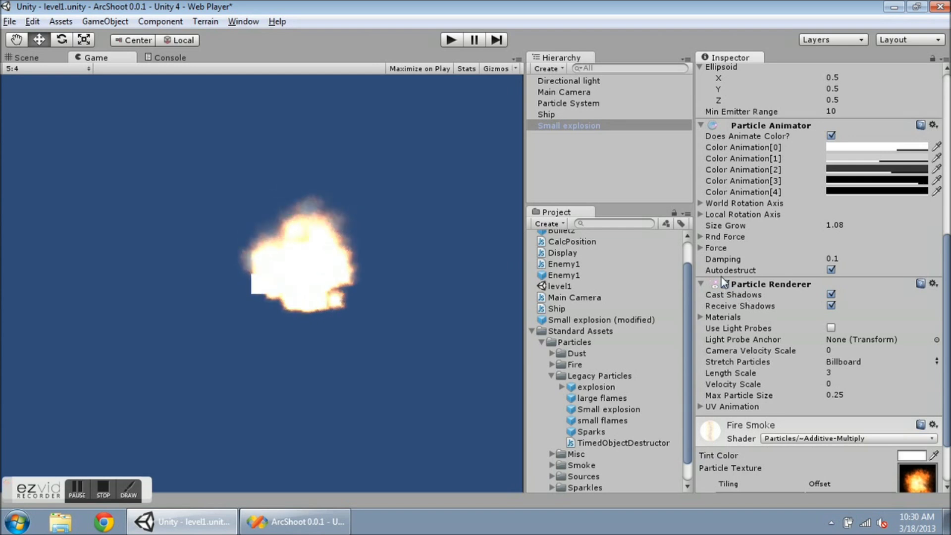
Set the Particle Animator's Force Y to 0.
{"action": "left_click", "coordinate": [700, 249]}
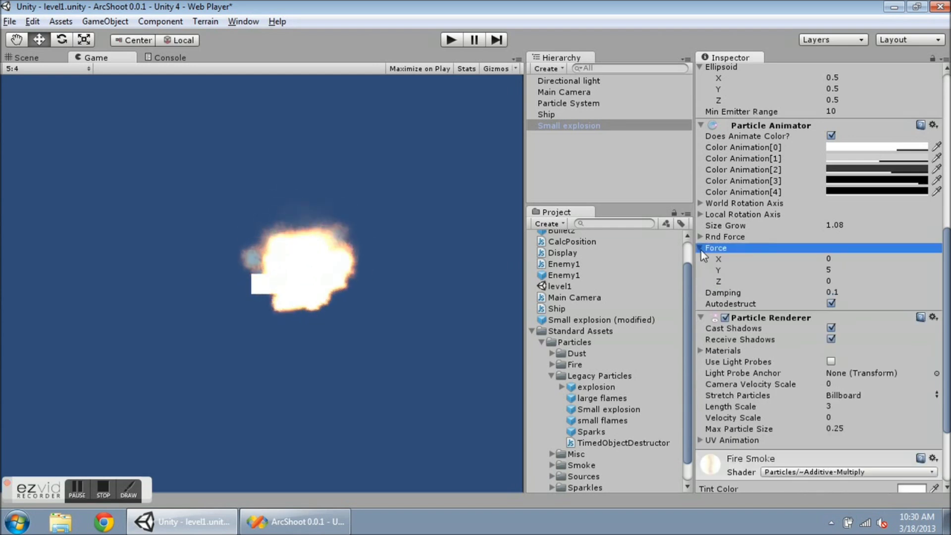
{"action": "left_click", "coordinate": [845, 271]}
{"action": "type", "text": "0"}
{"action": "key", "text": "Return"}
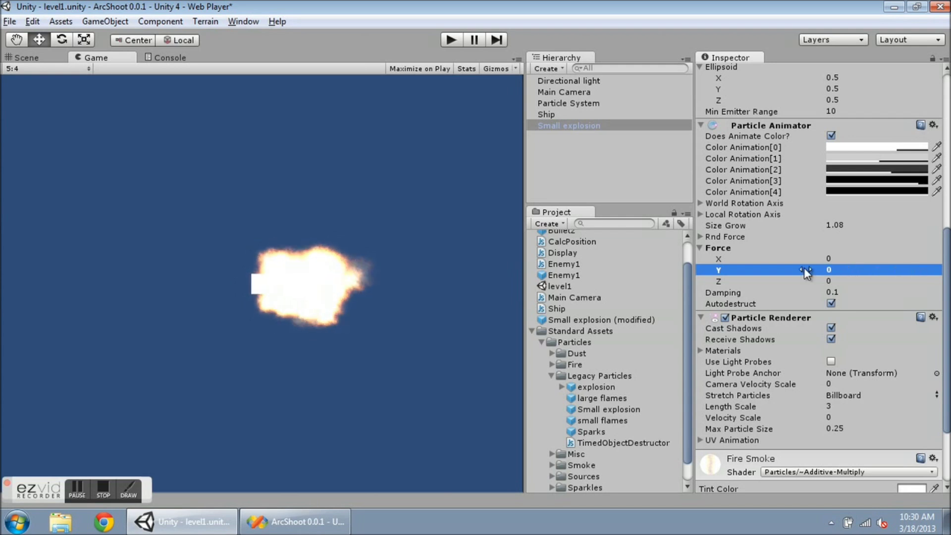
{"action": "left_click", "coordinate": [699, 247]}
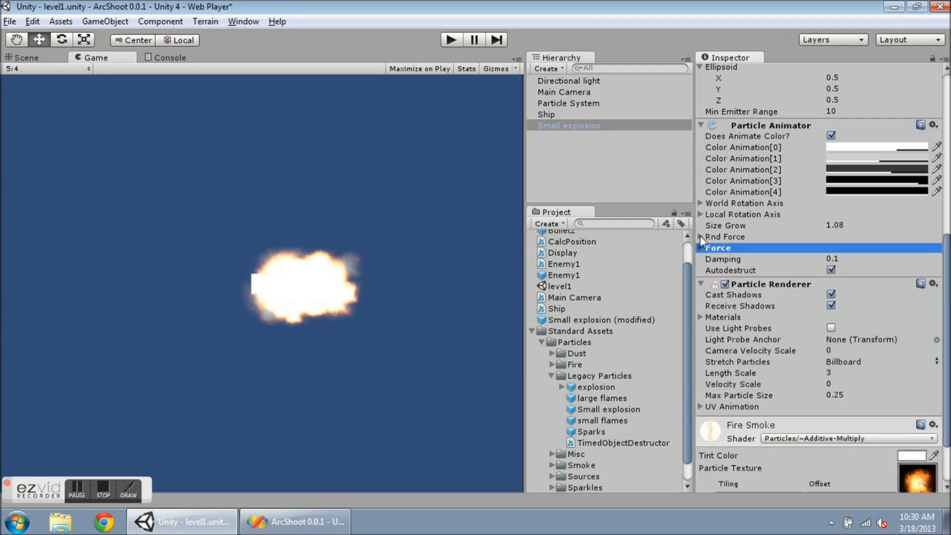
Set Rnd Force X, Y and Z all to 0.
{"action": "left_click", "coordinate": [700, 236]}
{"action": "left_click", "coordinate": [846, 245]}
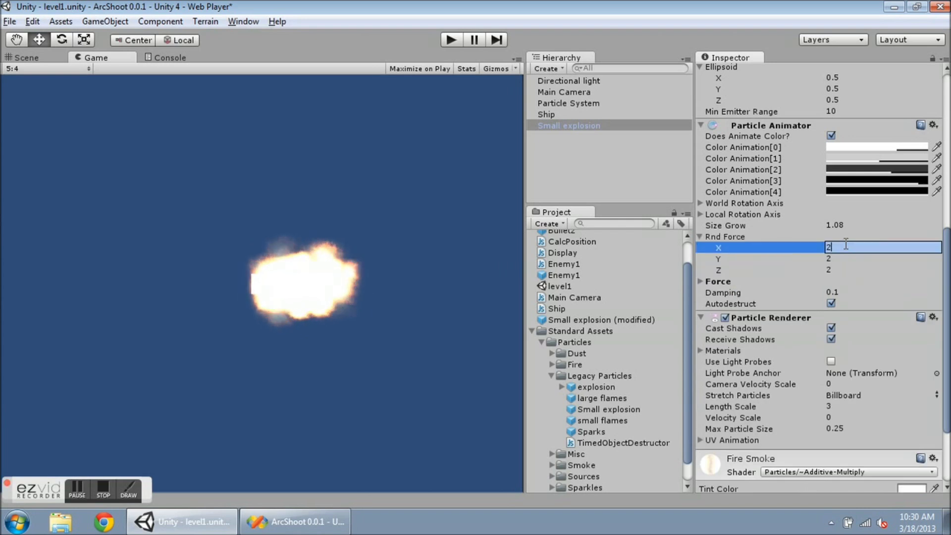
{"action": "type", "text": "0"}
{"action": "key", "text": "Tab"}
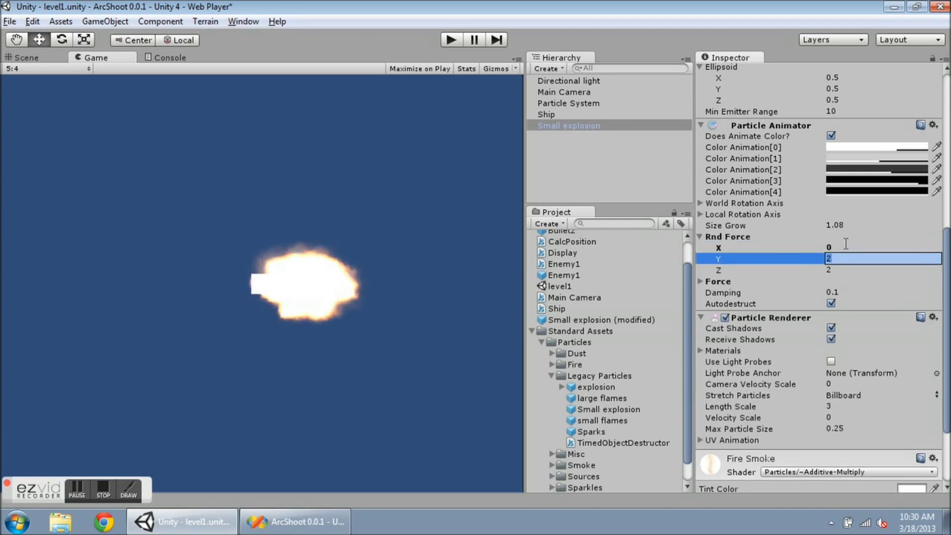
{"action": "type", "text": "0"}
{"action": "key", "text": "Tab"}
{"action": "type", "text": "0"}
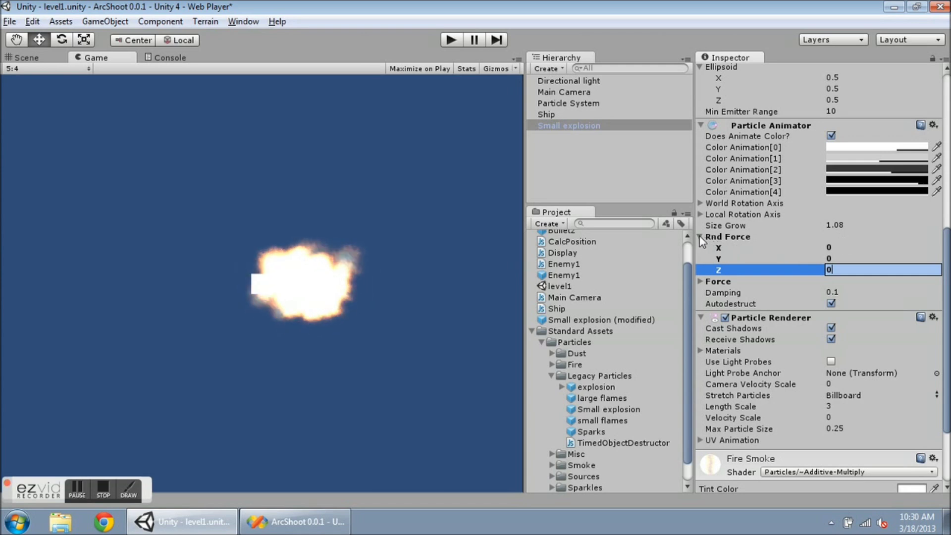
{"action": "left_click", "coordinate": [700, 236]}
Inspect the Local and World Rotation Axis values.
{"action": "left_click", "coordinate": [700, 214]}
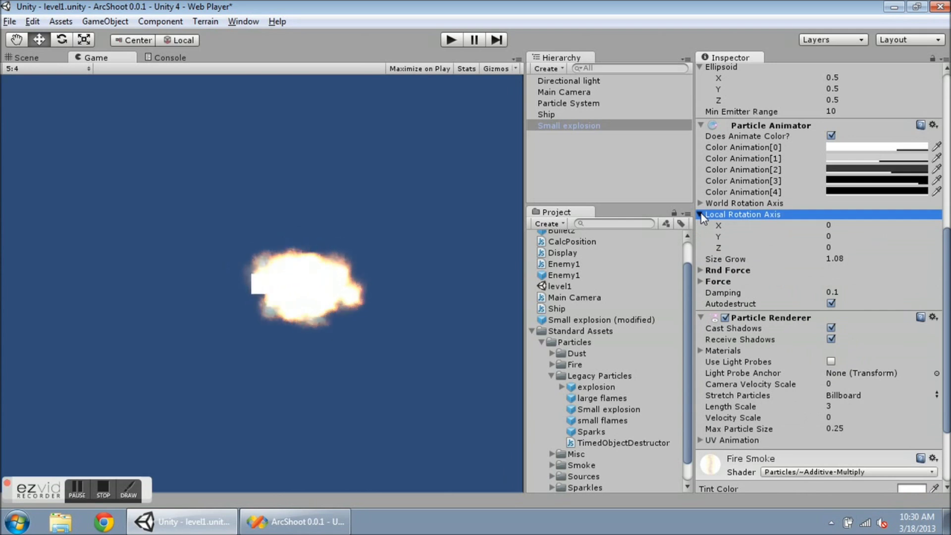
{"action": "left_click", "coordinate": [700, 214]}
{"action": "left_click", "coordinate": [699, 204]}
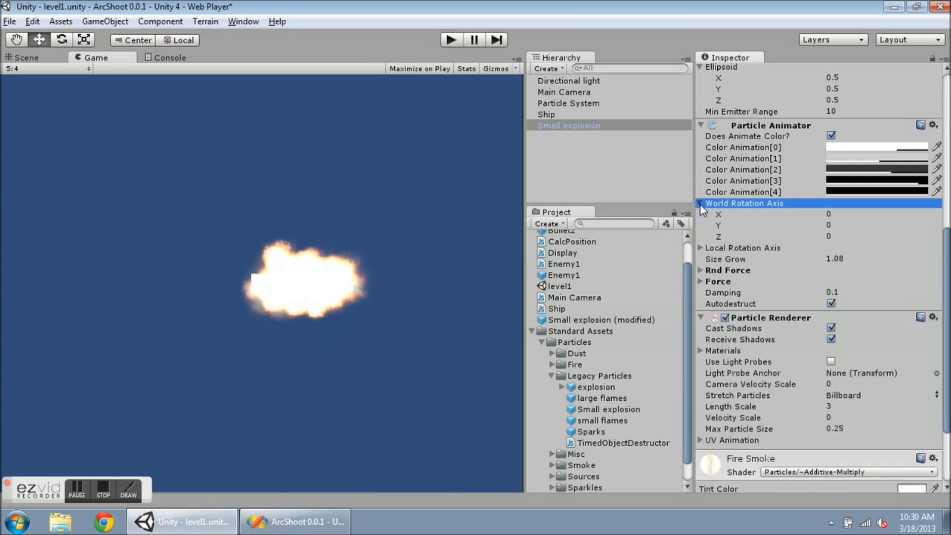
{"action": "left_click", "coordinate": [700, 204]}
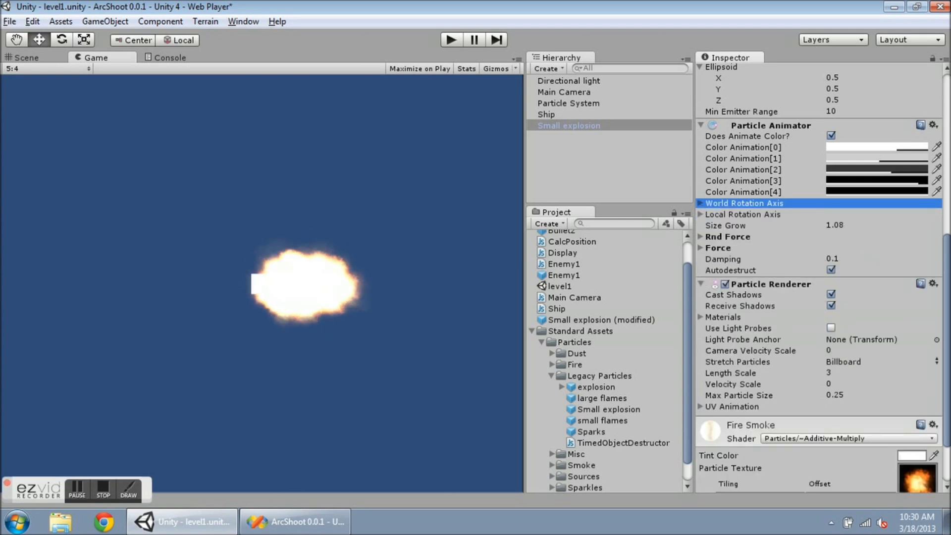
Enable One Shot, set Position X to 3, and turn on Rnd Rotation.
{"action": "left_click_drag", "start_coordinate": [948, 274], "coordinate": [949, 147]}
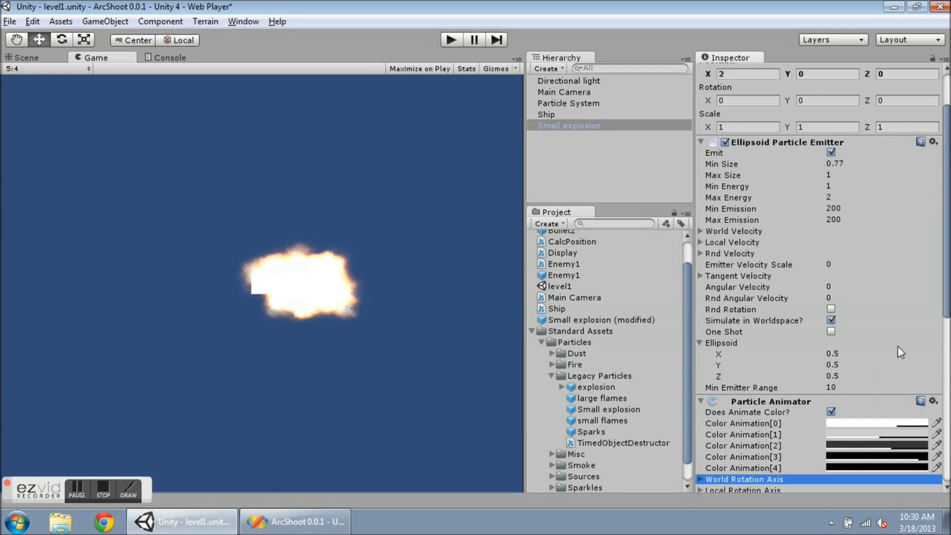
{"action": "left_click", "coordinate": [831, 331]}
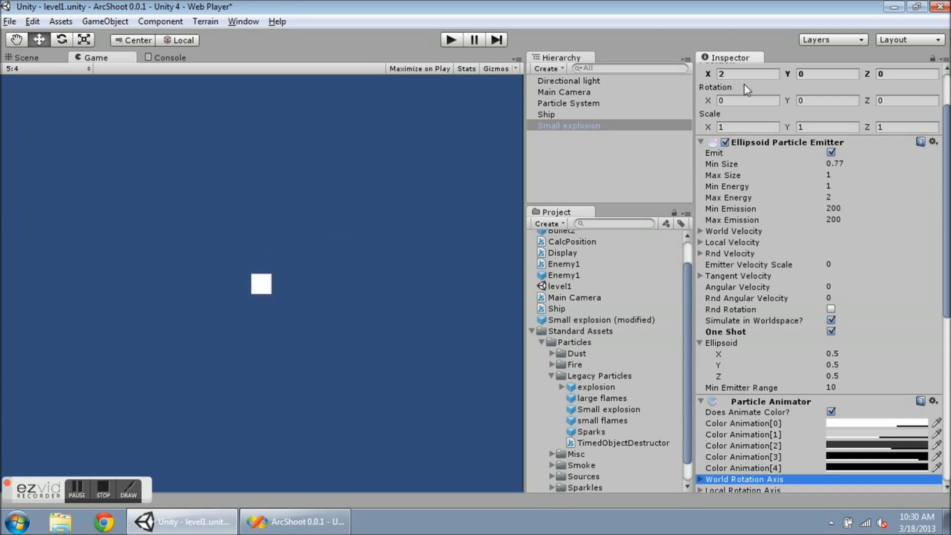
{"action": "left_click", "coordinate": [738, 73]}
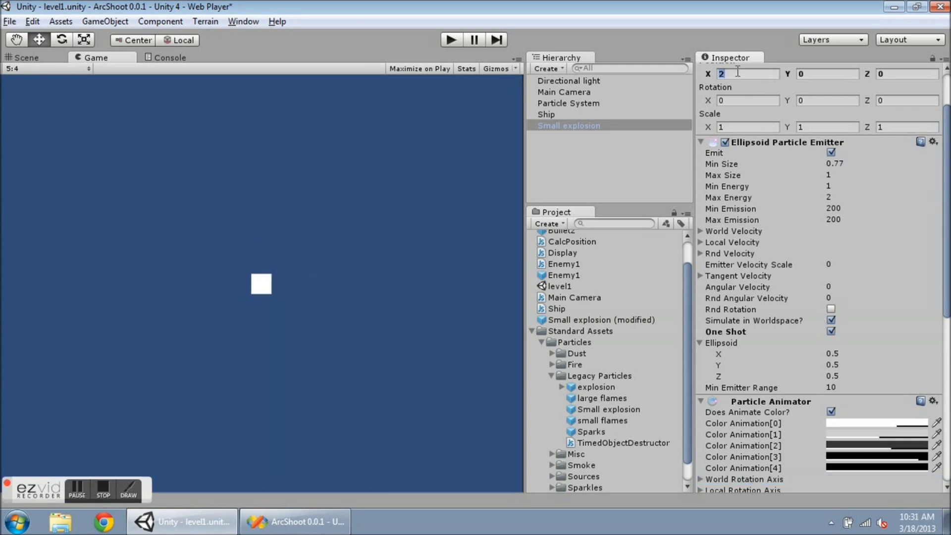
{"action": "type", "text": "3"}
{"action": "key", "text": "Tab"}
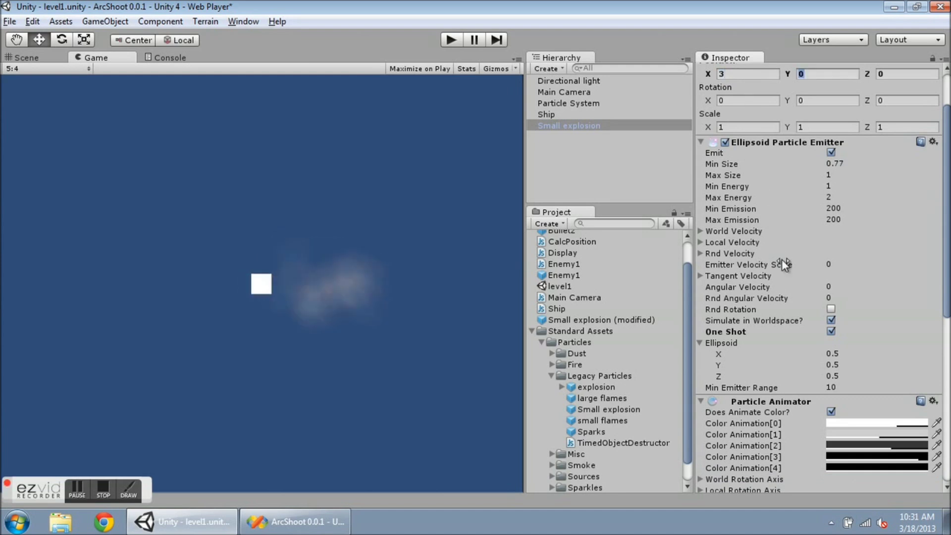
{"action": "left_click", "coordinate": [830, 309]}
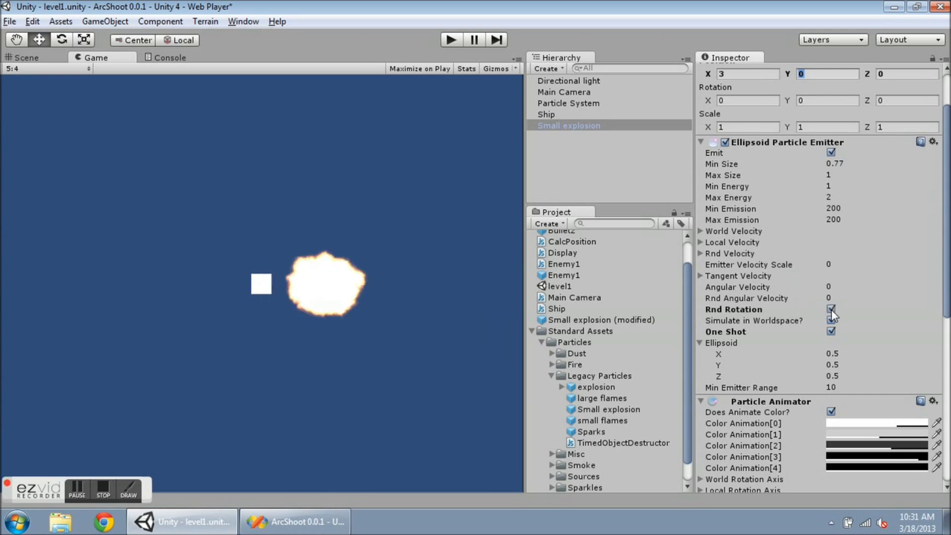
{"action": "left_click", "coordinate": [838, 353]}
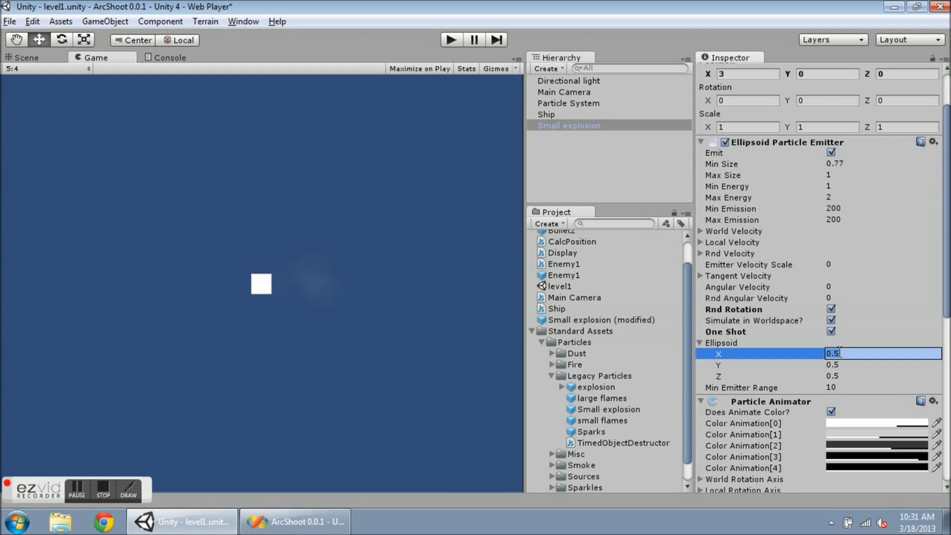
Enter Ellipsoid values X 0.2, Y 0.1 and Z 0.05 in the emitter.
{"action": "type", "text": ".2"}
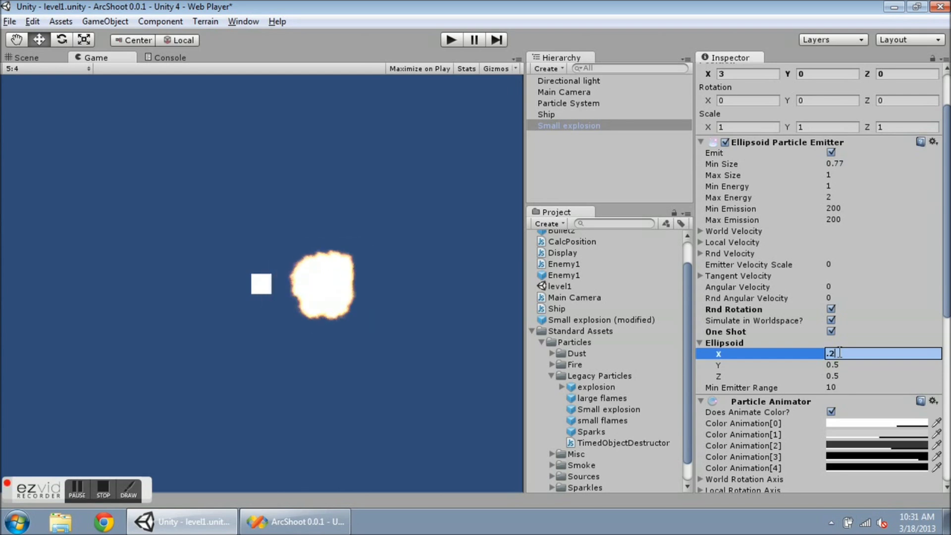
{"action": "key", "text": "Tab"}
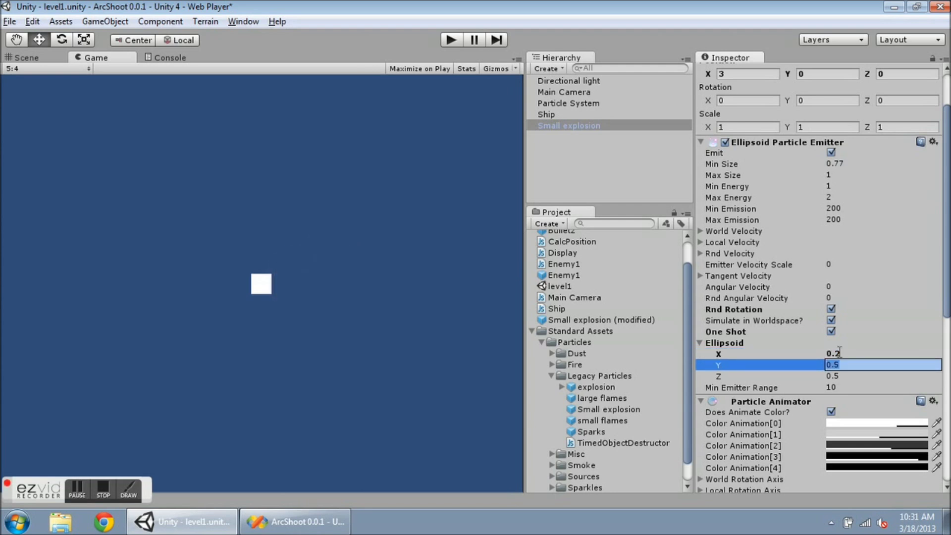
{"action": "type", "text": ".1"}
{"action": "key", "text": "Tab"}
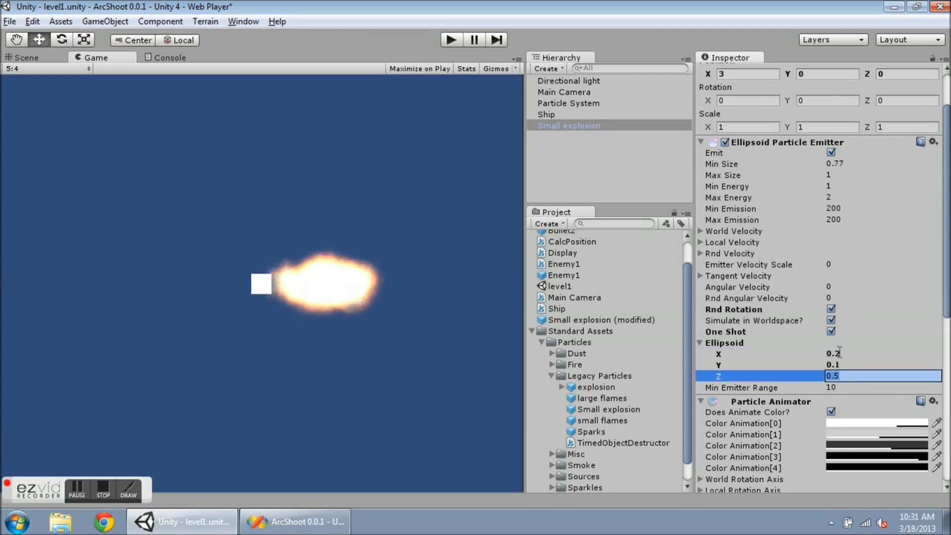
{"action": "type", "text": ".05"}
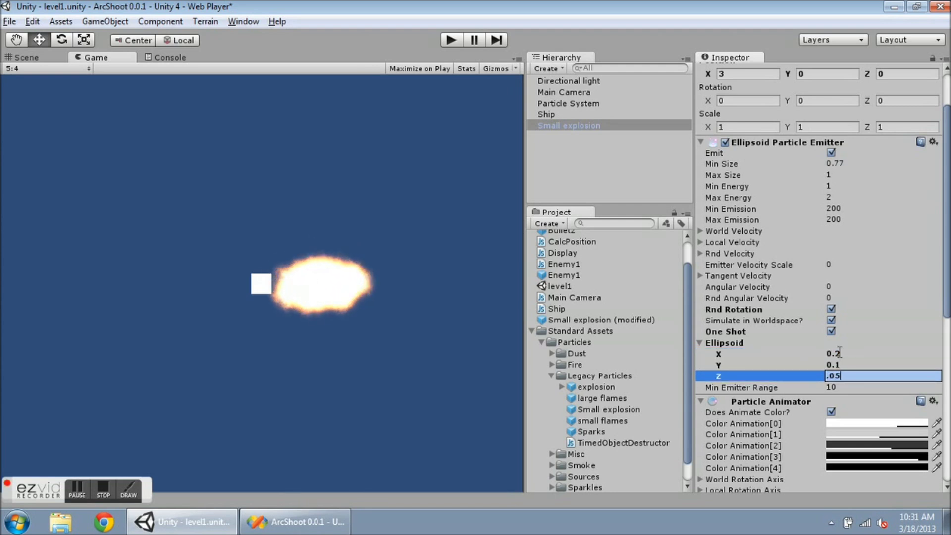
{"action": "key", "text": "Return"}
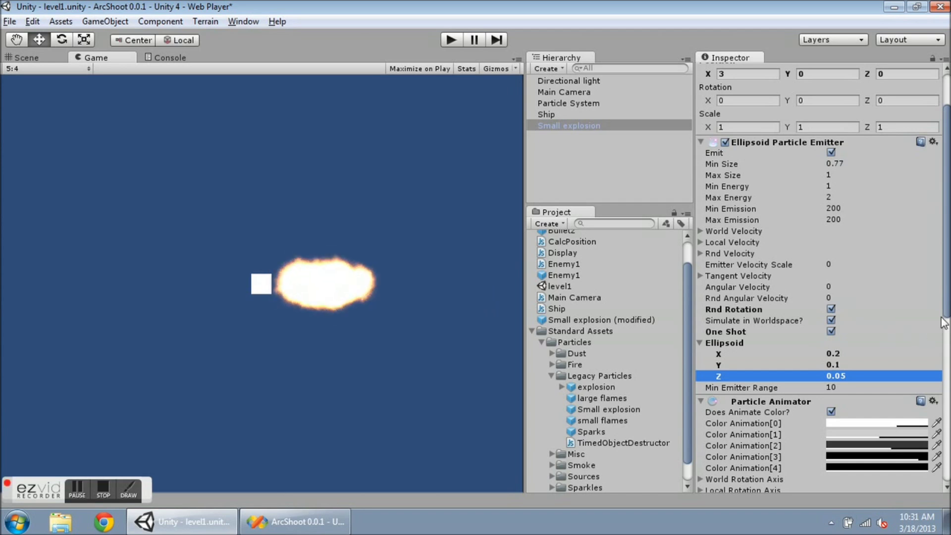
Set the emitter's Rnd Velocity X, Y and Z to 0.
{"action": "left_click_drag", "start_coordinate": [946, 319], "coordinate": [947, 306]}
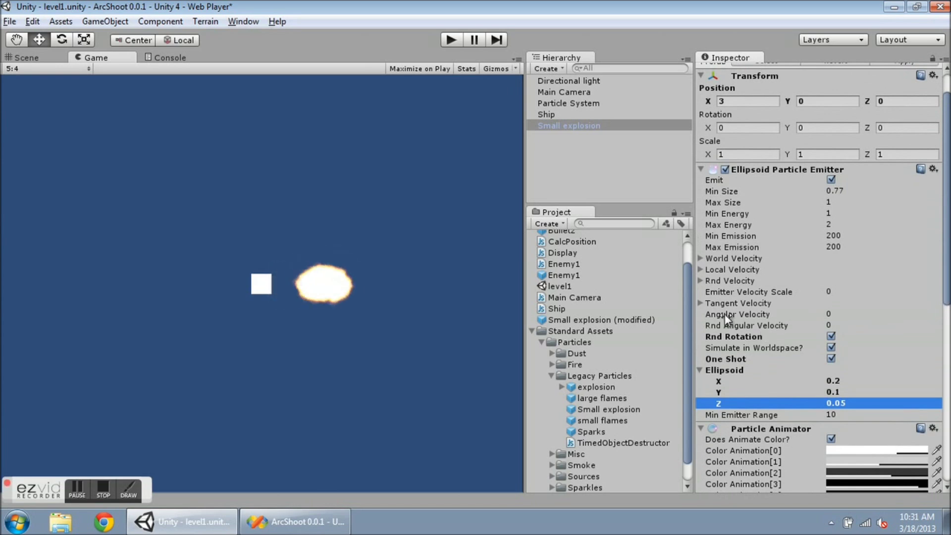
{"action": "left_click", "coordinate": [701, 303]}
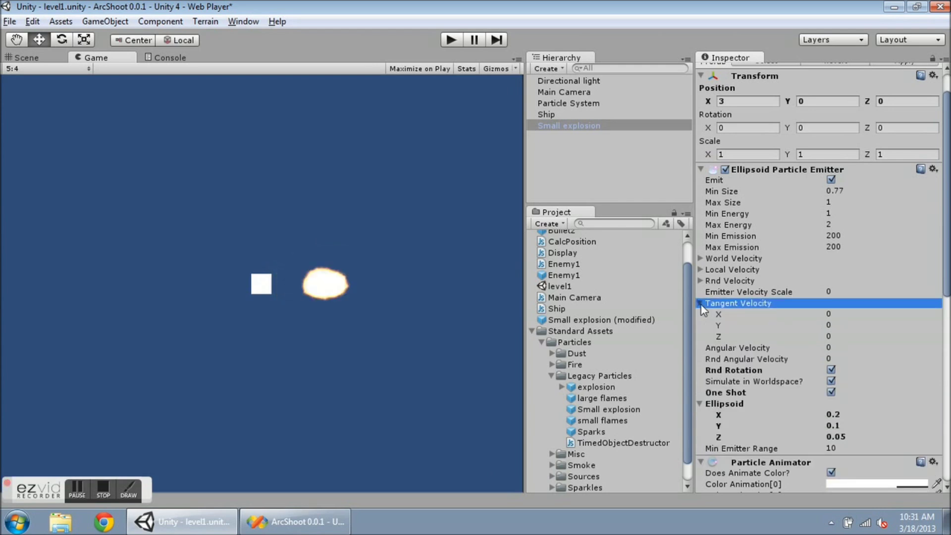
{"action": "left_click", "coordinate": [700, 303]}
{"action": "left_click", "coordinate": [701, 281]}
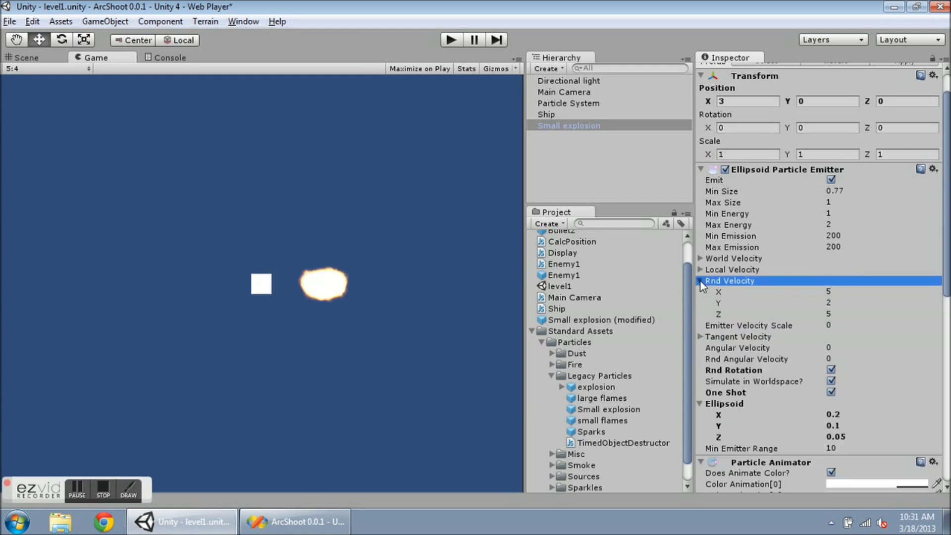
{"action": "left_click", "coordinate": [837, 293]}
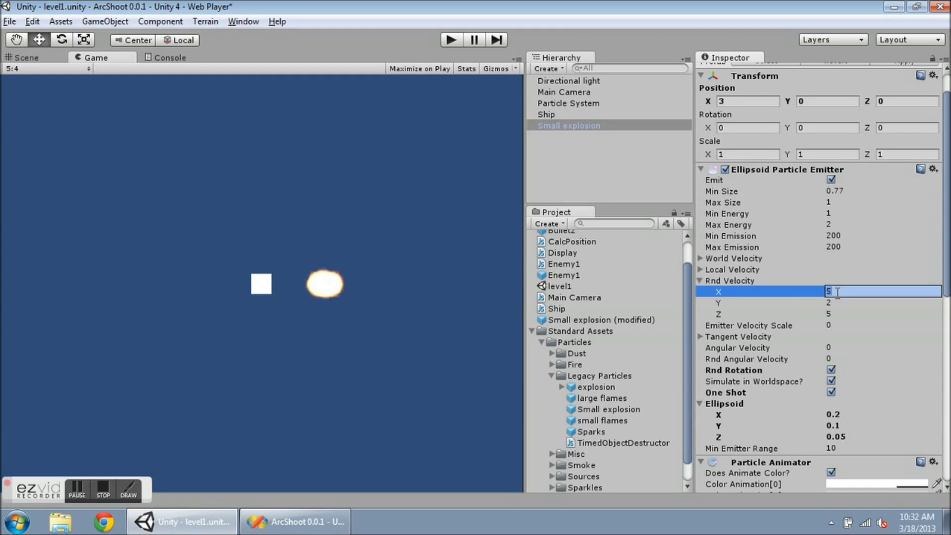
{"action": "type", "text": "0"}
{"action": "key", "text": "Tab"}
{"action": "type", "text": "0"}
{"action": "key", "text": "Tab"}
{"action": "type", "text": "0"}
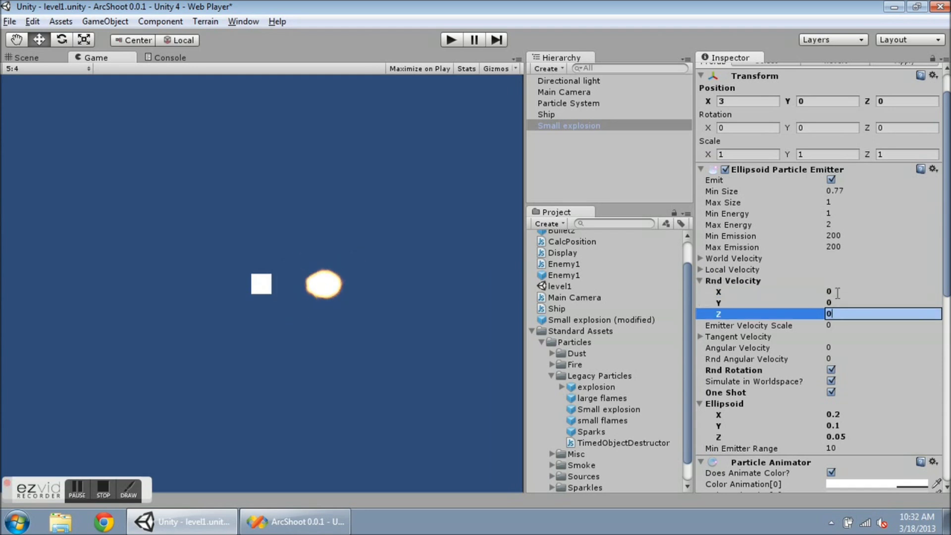
{"action": "key", "text": "Tab"}
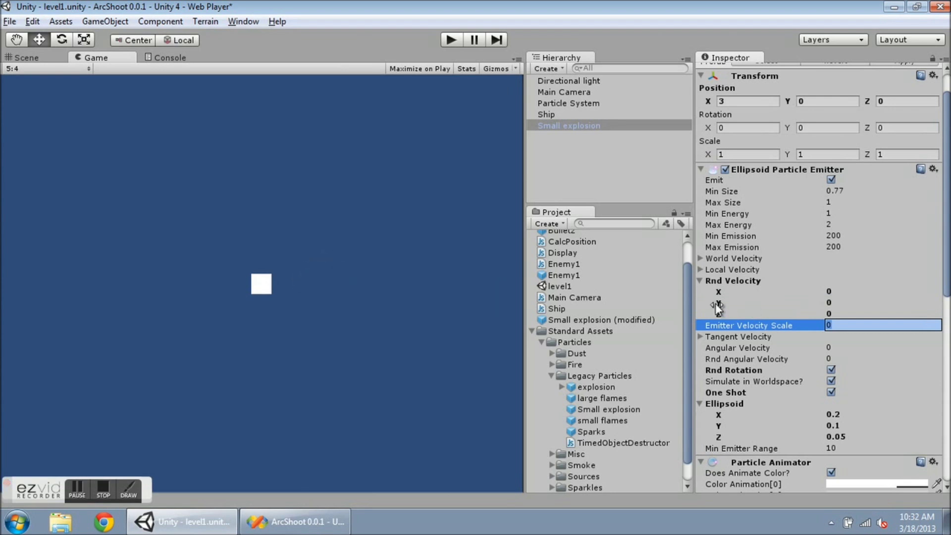
{"action": "left_click", "coordinate": [700, 280]}
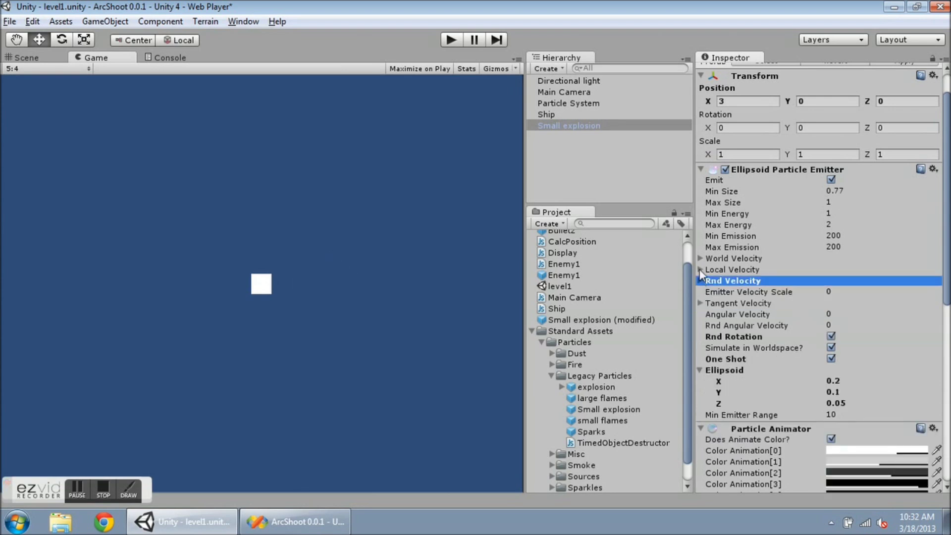
Set Local Velocity Z to 0.
{"action": "left_click", "coordinate": [699, 269]}
{"action": "left_click", "coordinate": [837, 301]}
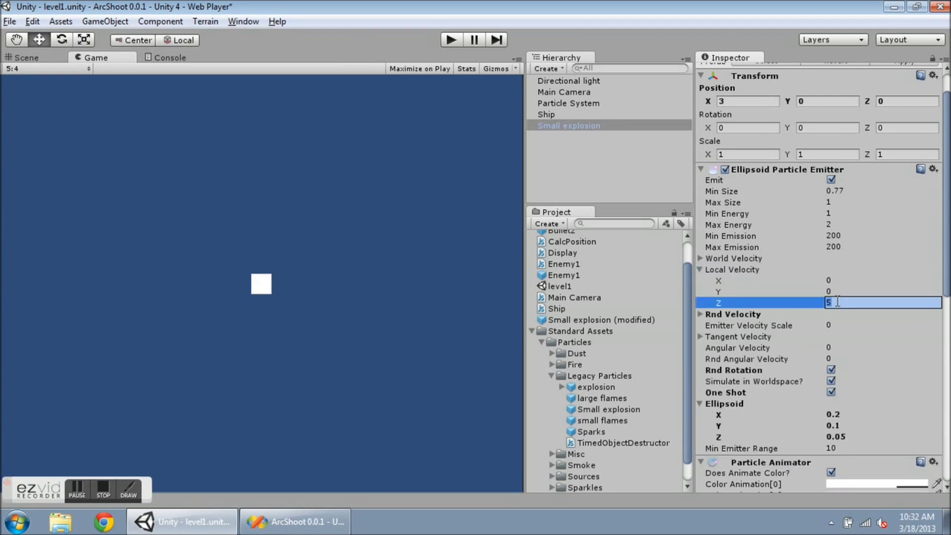
{"action": "type", "text": "0"}
{"action": "key", "text": "Tab"}
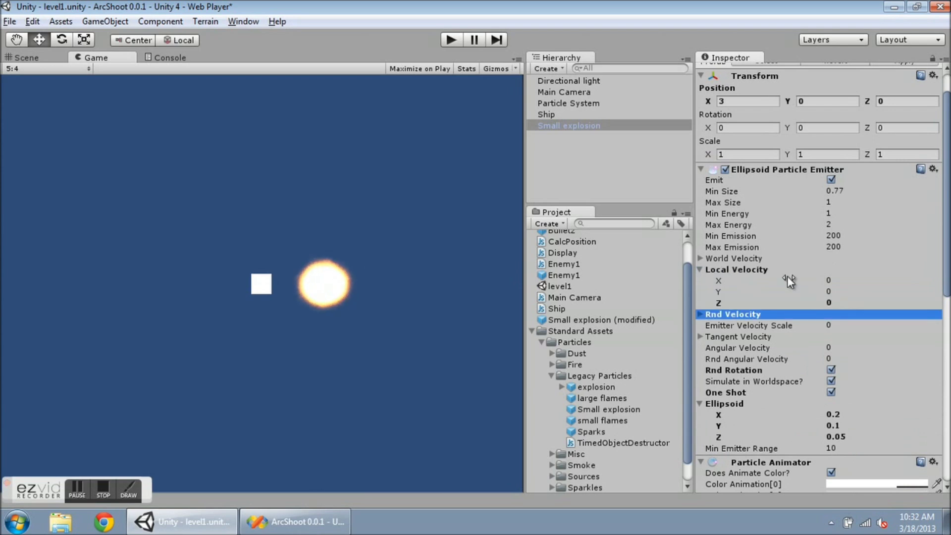
{"action": "left_click", "coordinate": [700, 268]}
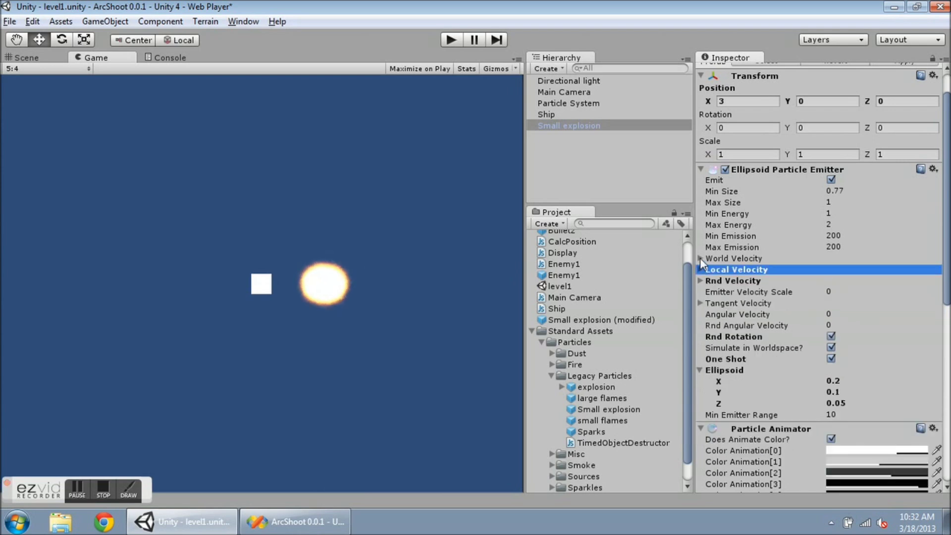
Scrub Min Size to 0.11, Max Size to 0.82, Min Energy to 0.52, Max Energy to 1.28.
{"action": "left_click", "coordinate": [700, 258]}
{"action": "left_click", "coordinate": [699, 258]}
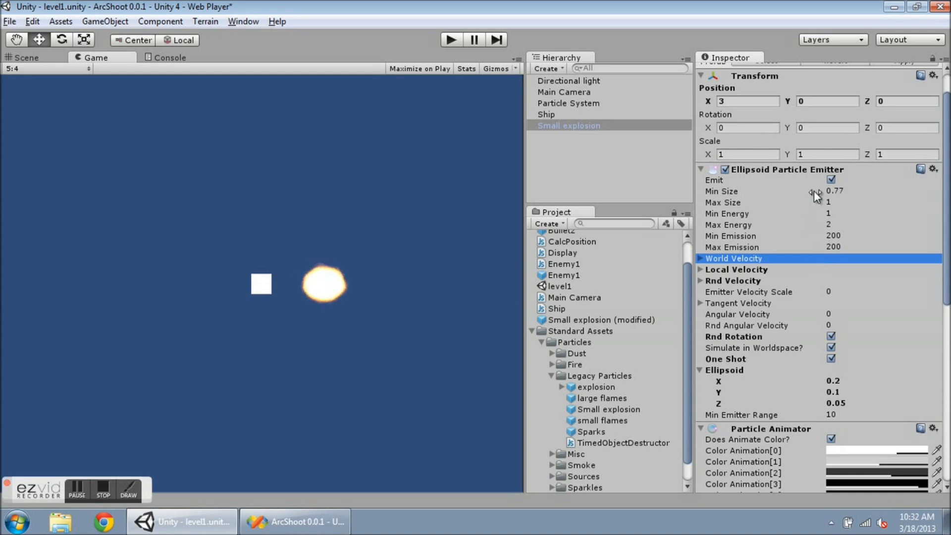
{"action": "left_click_drag", "start_coordinate": [813, 191], "coordinate": [794, 189]}
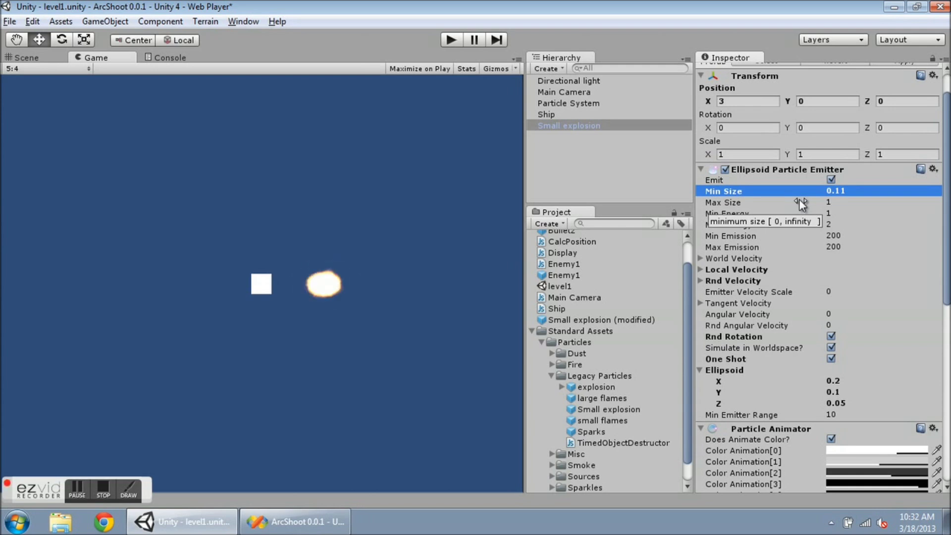
{"action": "left_click_drag", "start_coordinate": [799, 200], "coordinate": [784, 199]}
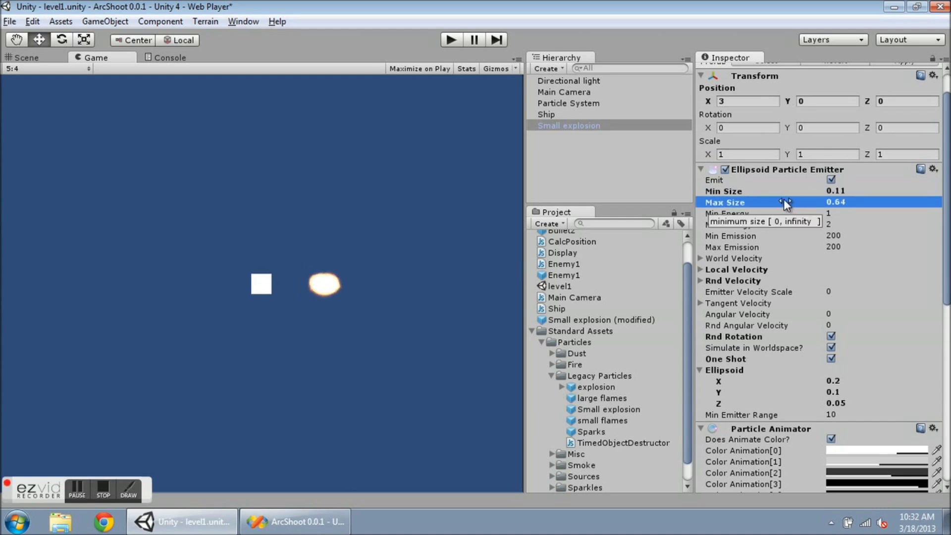
{"action": "left_click_drag", "start_coordinate": [783, 199], "coordinate": [792, 199]}
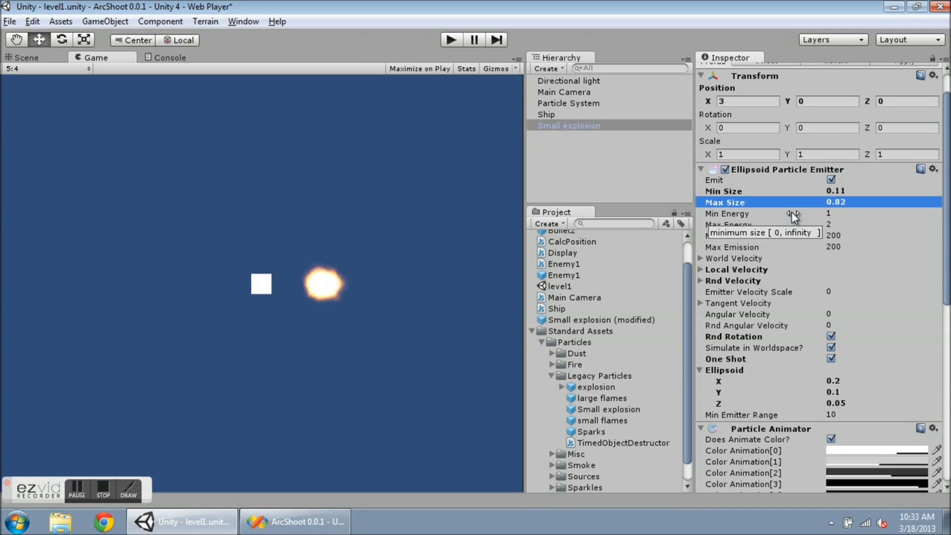
{"action": "left_click_drag", "start_coordinate": [791, 211], "coordinate": [777, 212]}
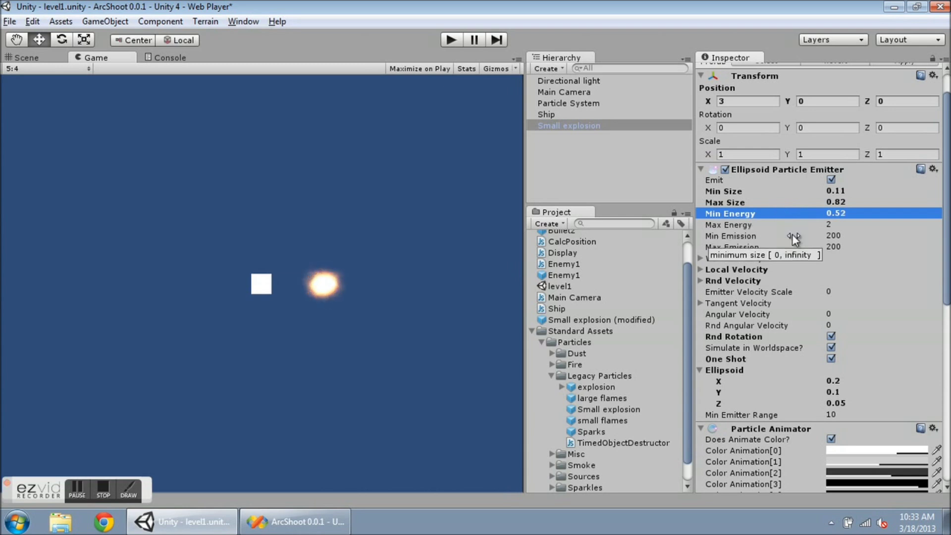
{"action": "left_click_drag", "start_coordinate": [804, 225], "coordinate": [783, 222]}
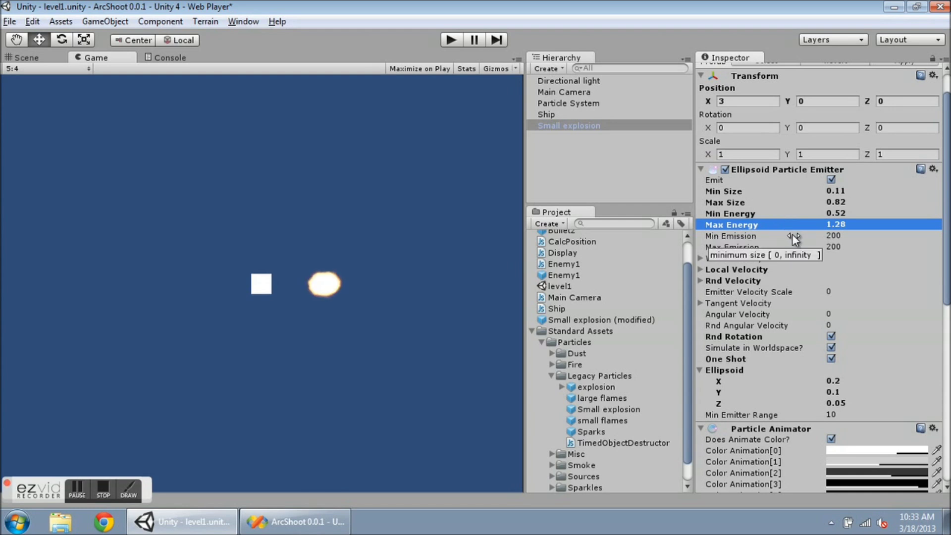
{"action": "left_click", "coordinate": [844, 236]}
Set Min Emission to 20 and Max Emission to 50.
{"action": "double_click", "coordinate": [844, 236]}
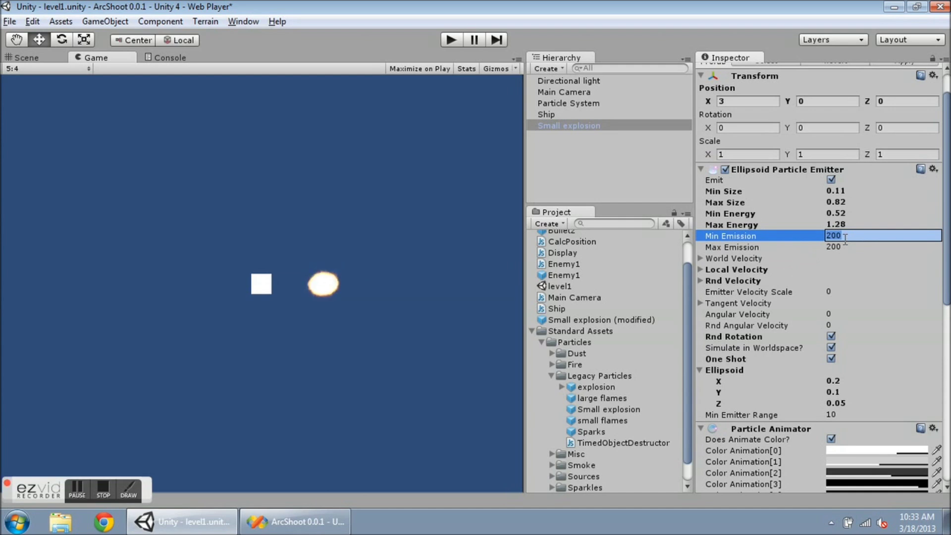
{"action": "type", "text": "20"}
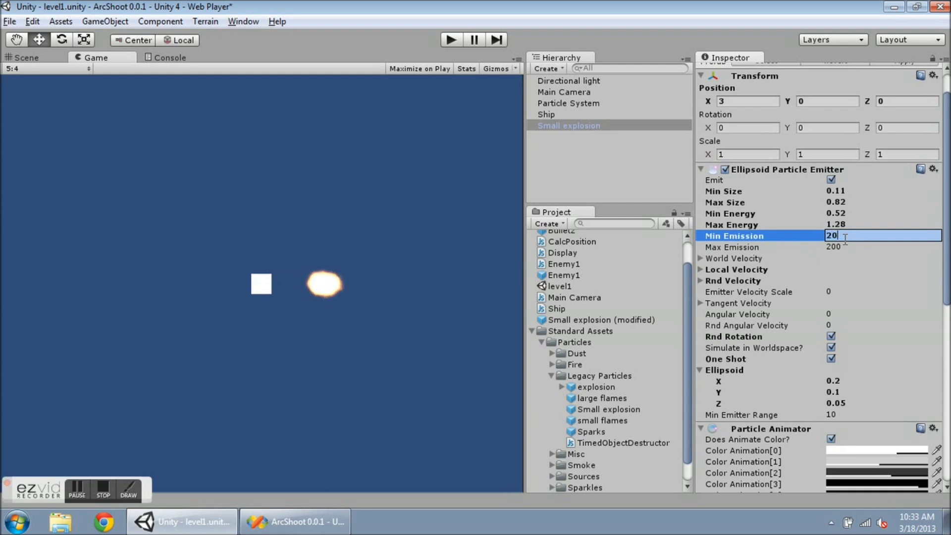
{"action": "key", "text": "Tab"}
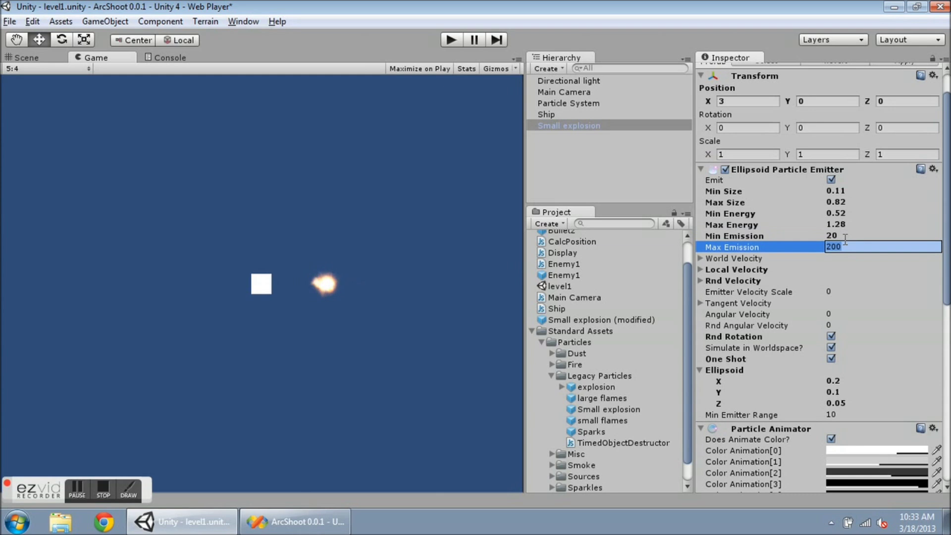
{"action": "type", "text": "50"}
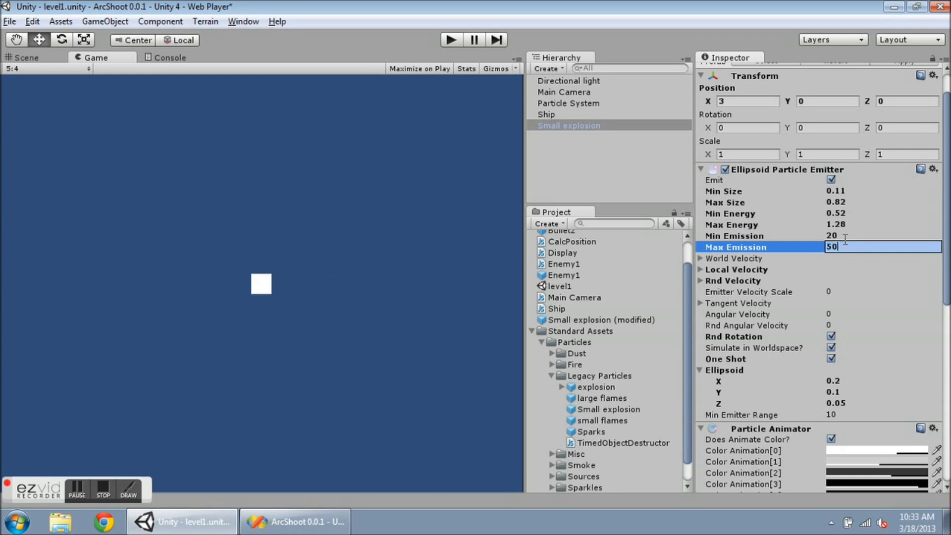
{"action": "left_click", "coordinate": [530, 123]}
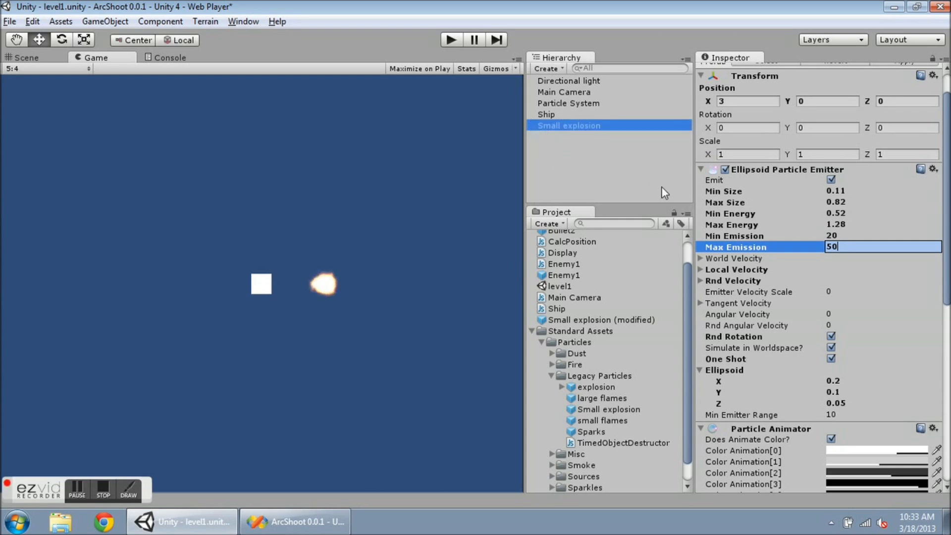
{"action": "left_click", "coordinate": [865, 251]}
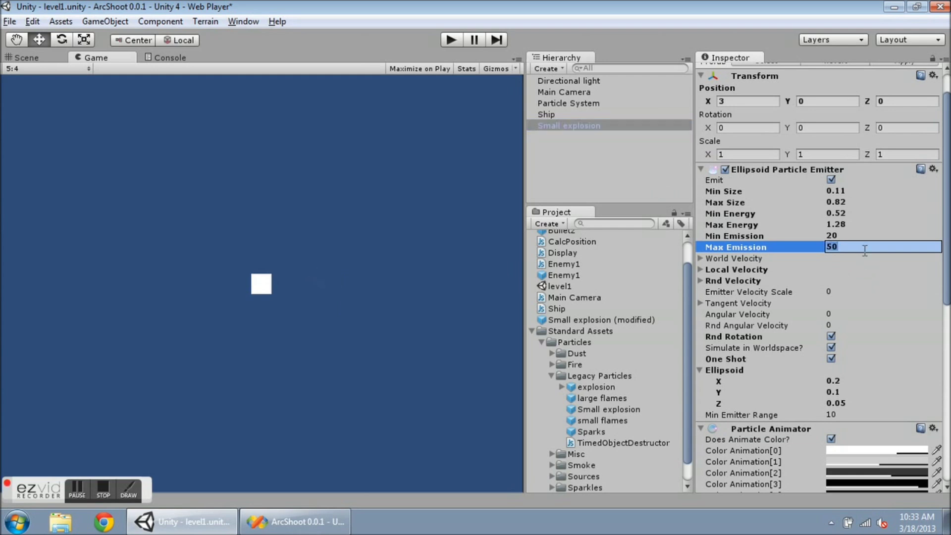
{"action": "key", "text": "Return"}
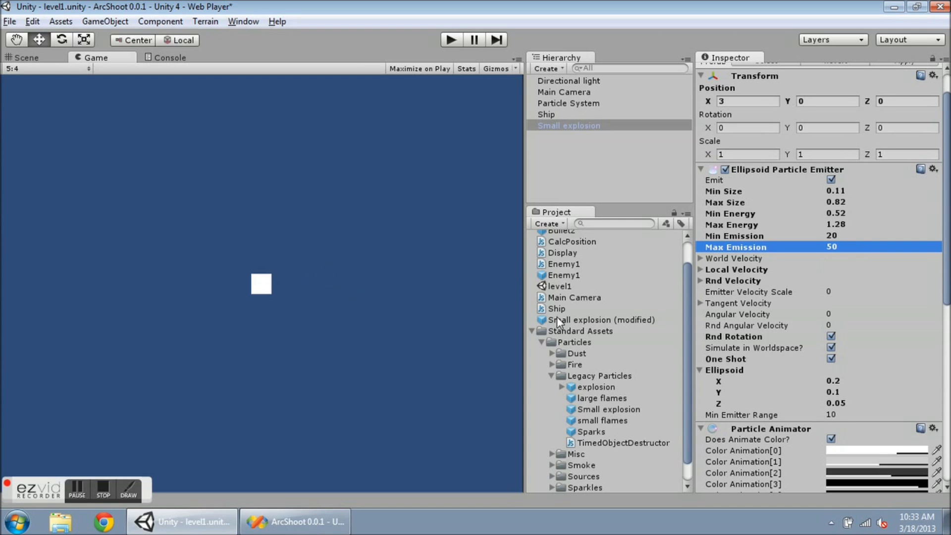
Drag Small explosion (modified) into the scene and set its Position X to -3.
{"action": "left_click_drag", "start_coordinate": [557, 316], "coordinate": [553, 186]}
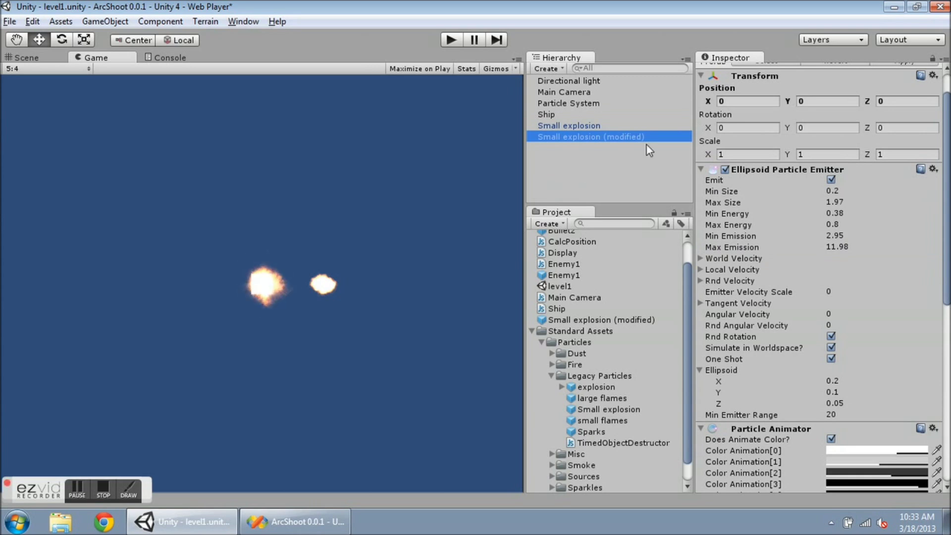
{"action": "left_click", "coordinate": [748, 99]}
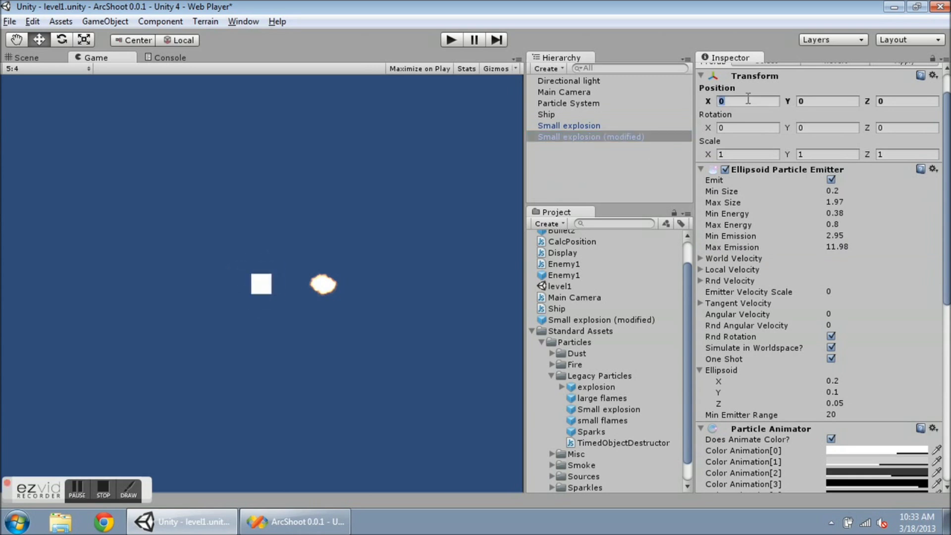
{"action": "type", "text": "-2"}
{"action": "key", "text": "BackSpace"}
{"action": "type", "text": "3"}
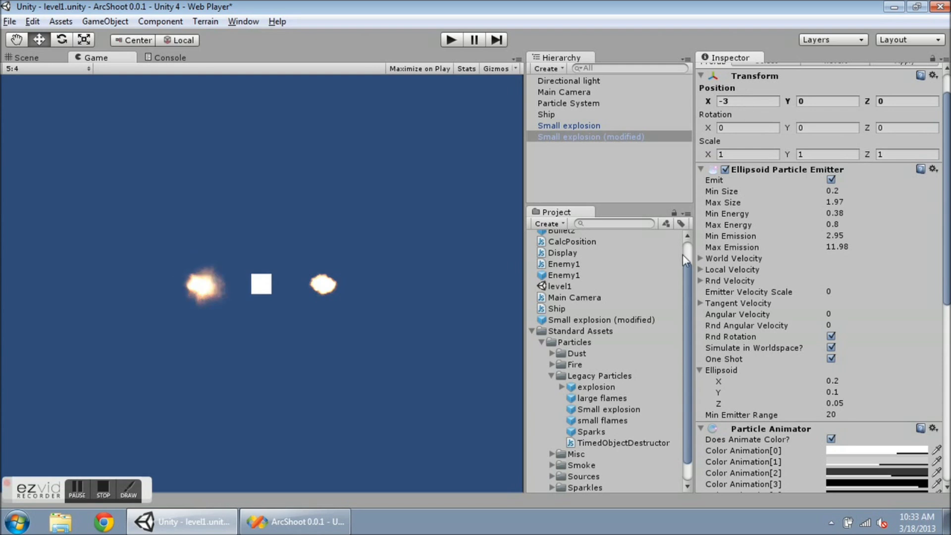
{"action": "scroll", "coordinate": [688, 251], "scroll_direction": "up", "scroll_amount": 1}
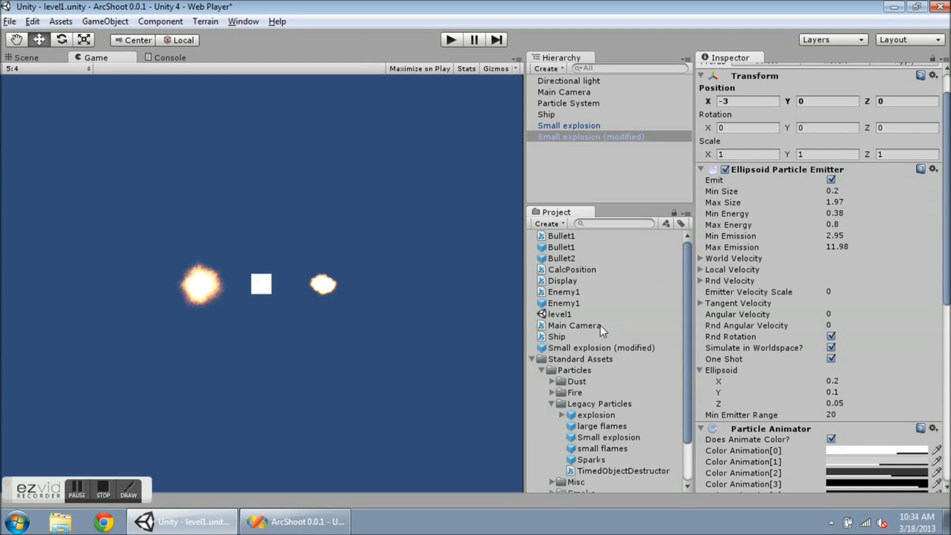
Select the Ship and check its Player tag in the Tag dropdown.
{"action": "left_click", "coordinate": [557, 114]}
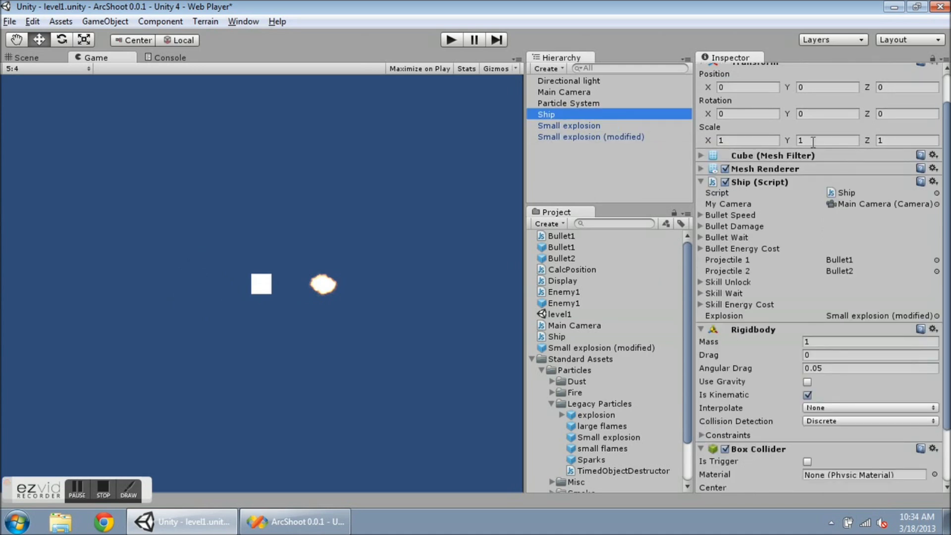
{"action": "left_click", "coordinate": [947, 101]}
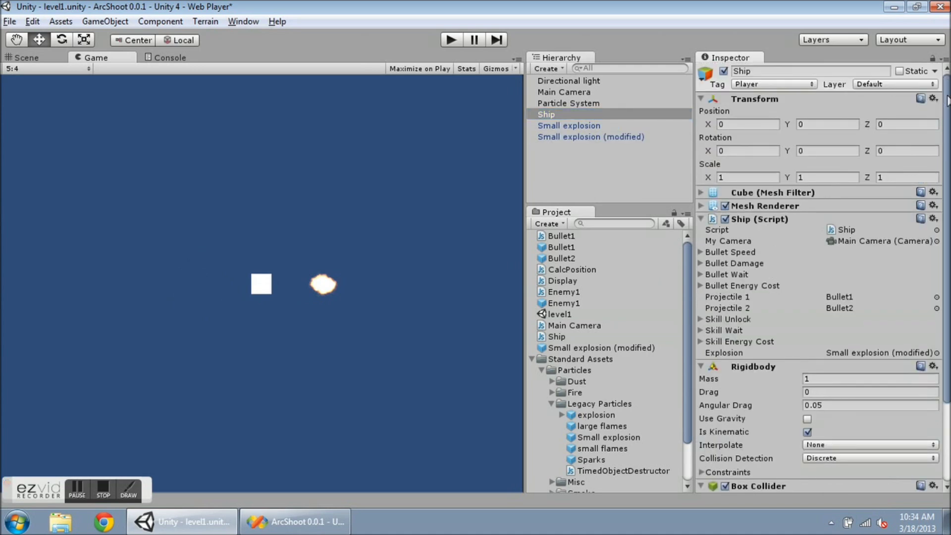
{"action": "left_click", "coordinate": [781, 84]}
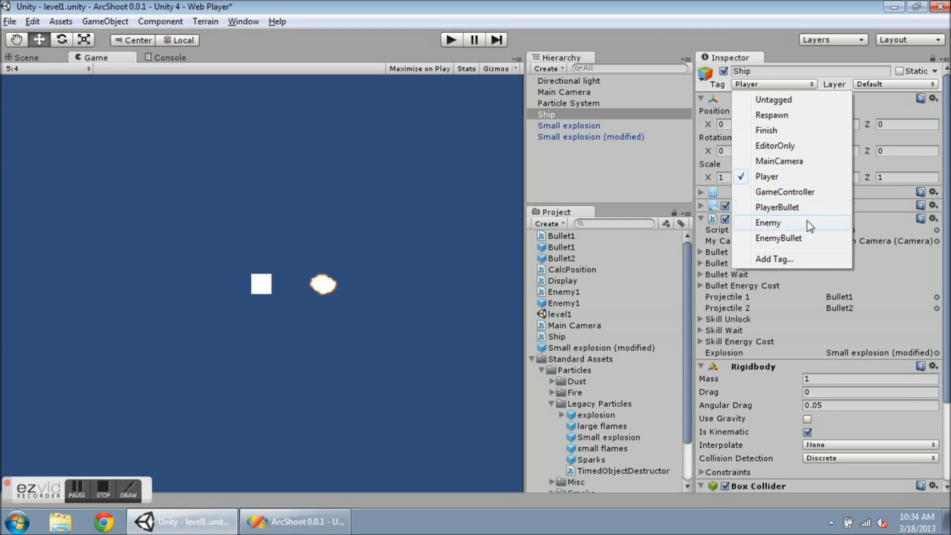
Review the PlayerBullet, Enemy and EnemyBullet tags in the Tag Manager, then view Enemy1.js.
{"action": "left_click", "coordinate": [802, 259]}
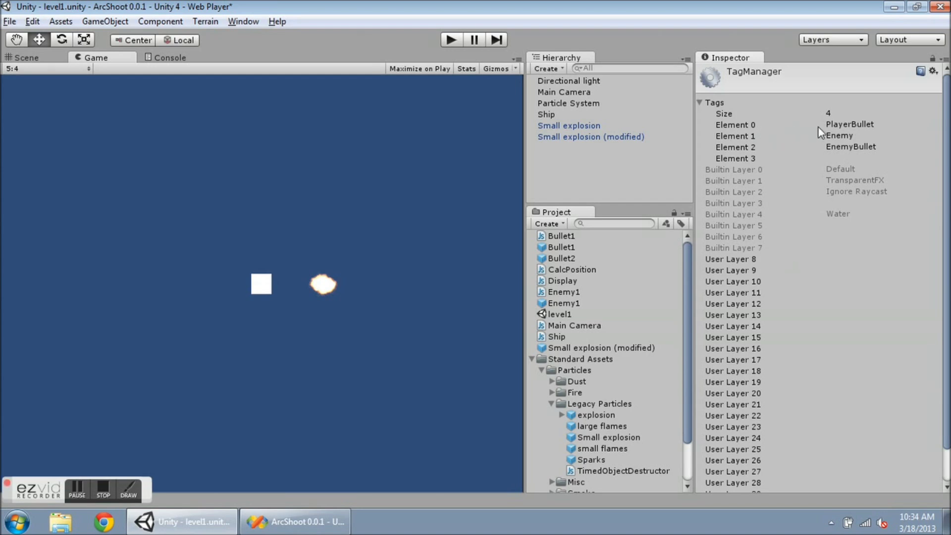
{"action": "left_click", "coordinate": [836, 125]}
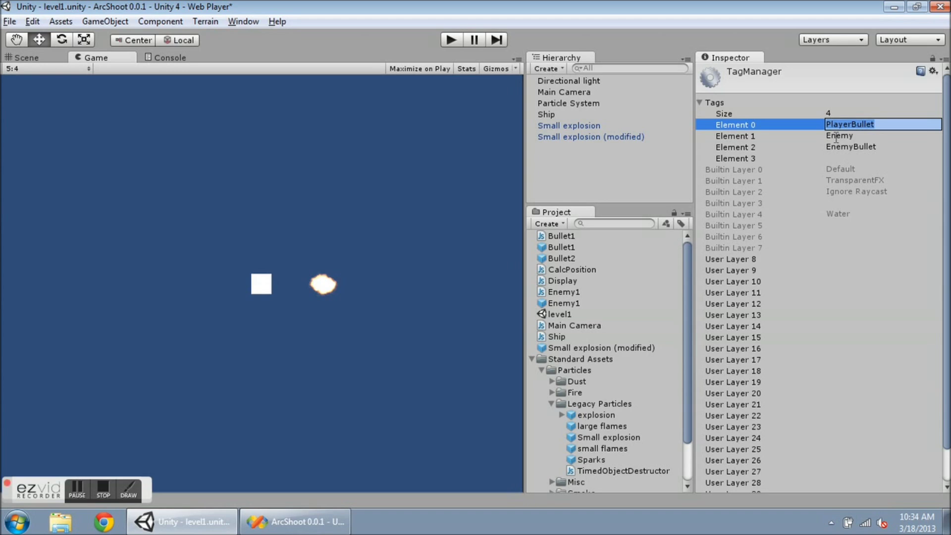
{"action": "left_click", "coordinate": [836, 136]}
{"action": "left_click", "coordinate": [836, 147]}
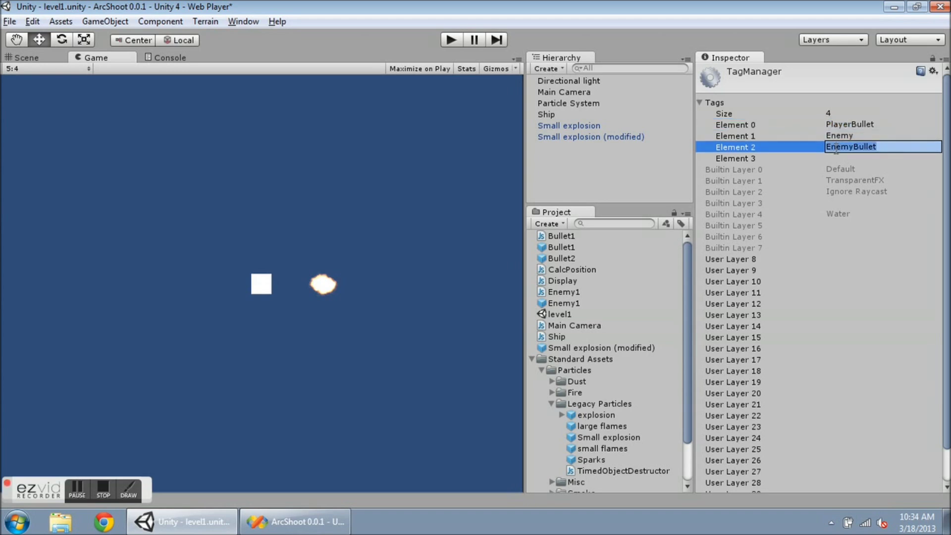
{"action": "left_click", "coordinate": [836, 158]}
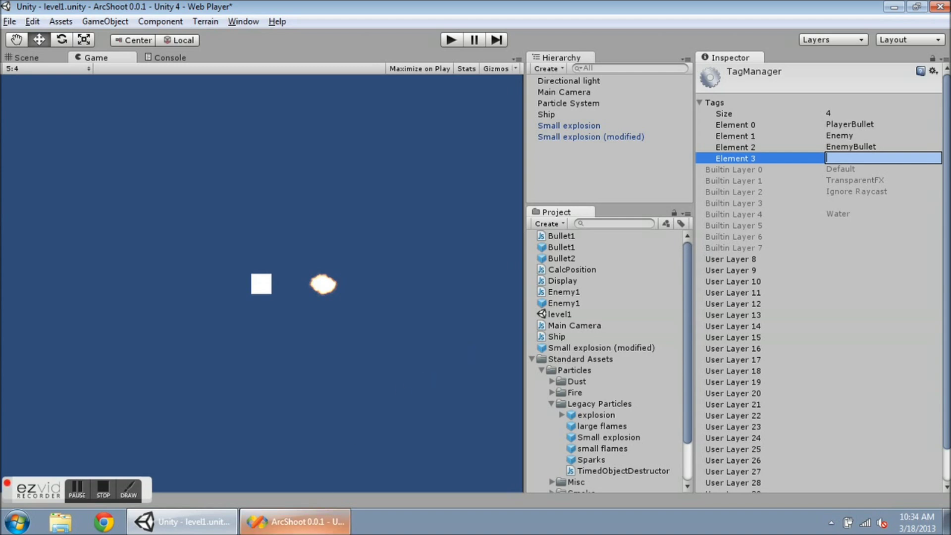
{"action": "left_click", "coordinate": [316, 505]}
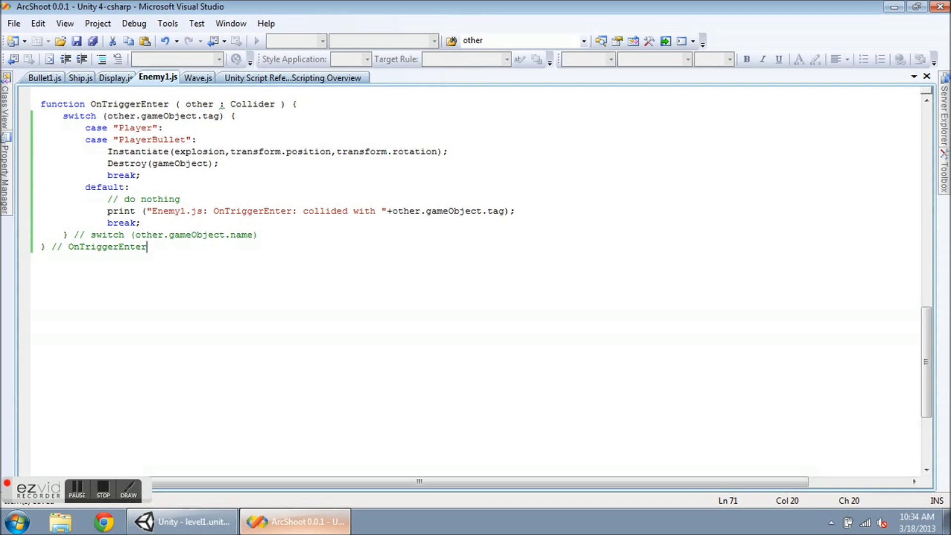
{"action": "scroll", "coordinate": [476, 277], "scroll_direction": "up", "scroll_amount": 20}
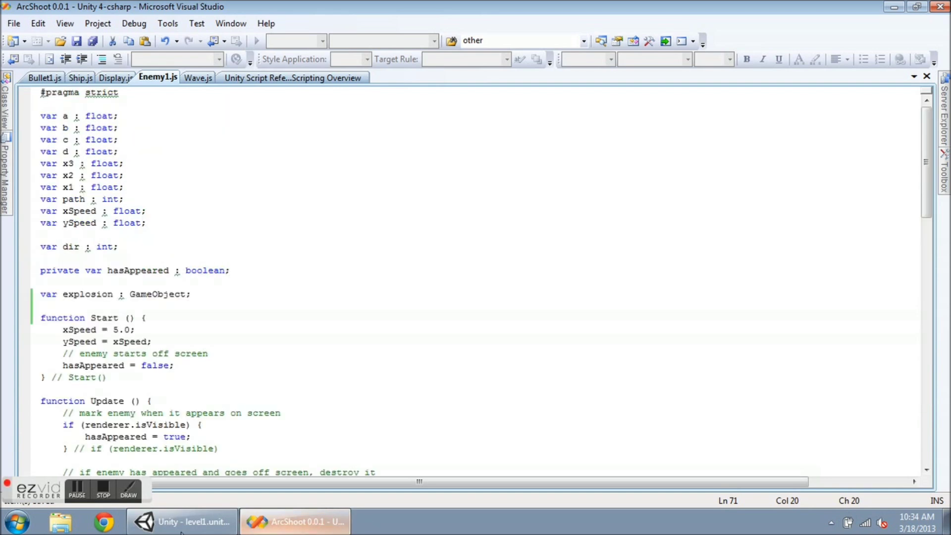
{"action": "middle_click", "coordinate": [237, 307]}
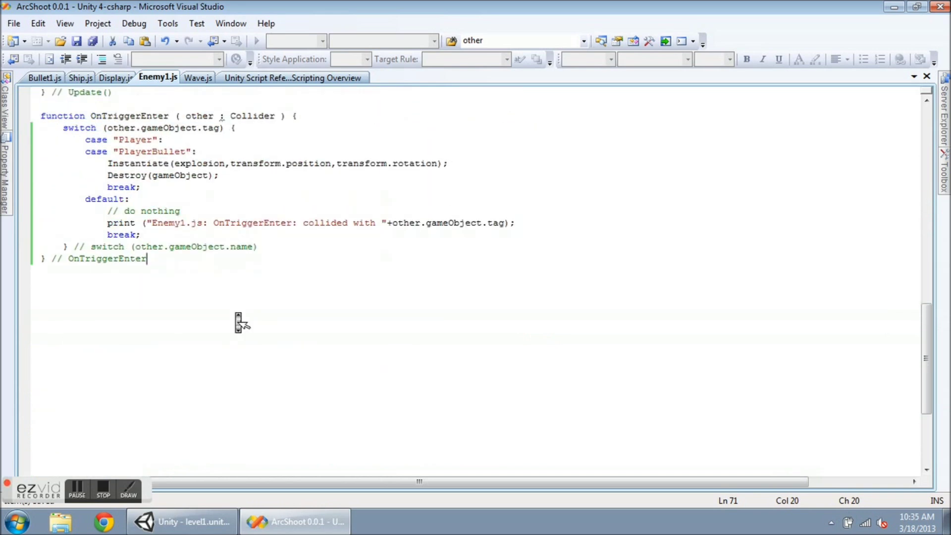
{"action": "left_click", "coordinate": [239, 320]}
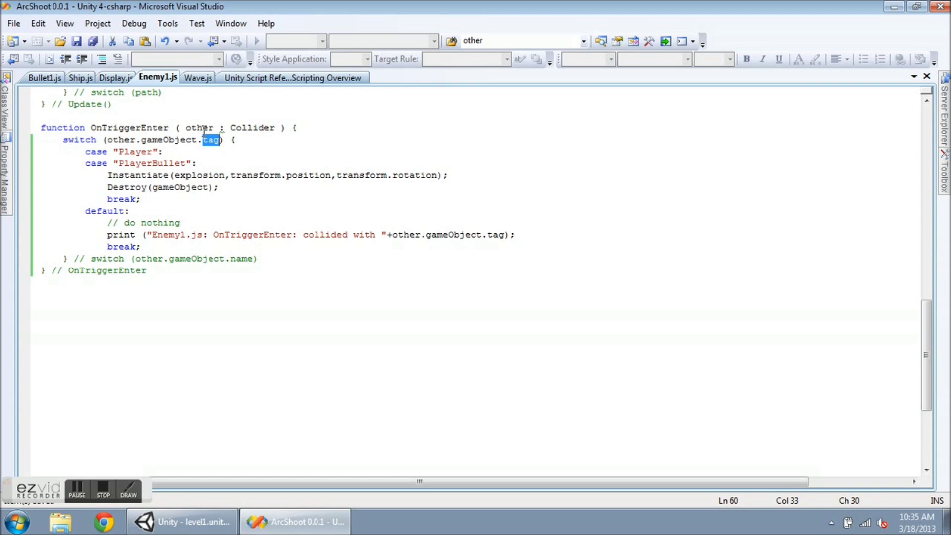
{"action": "left_click_drag", "start_coordinate": [204, 130], "coordinate": [246, 134]}
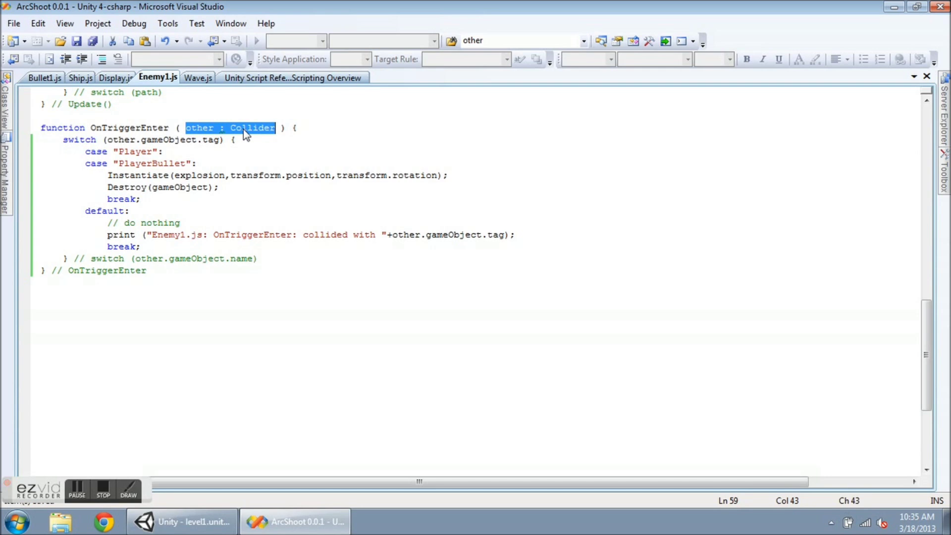
{"action": "double_click", "coordinate": [215, 140]}
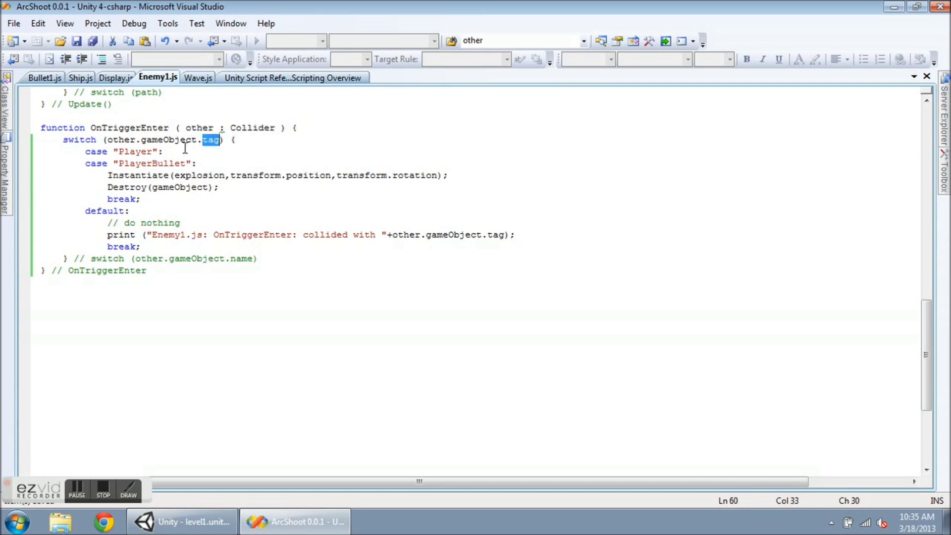
{"action": "double_click", "coordinate": [147, 154]}
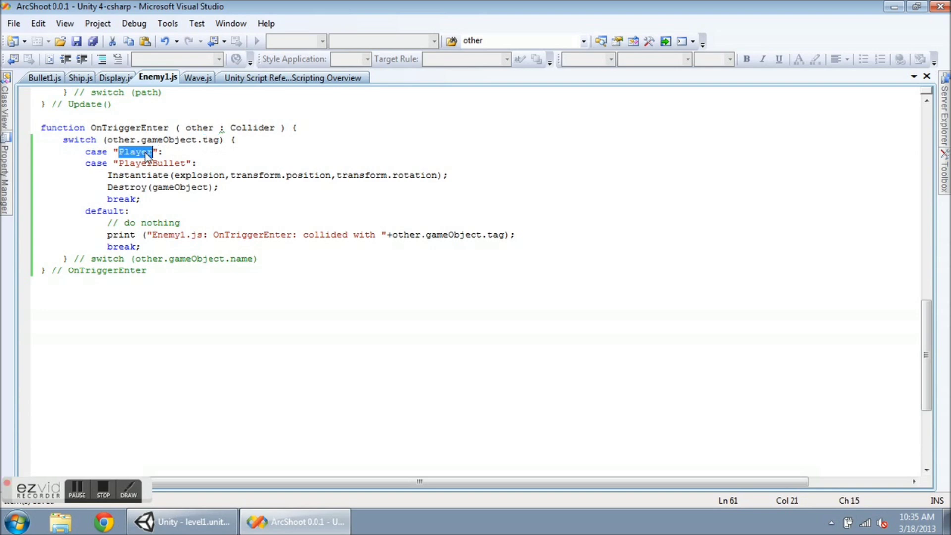
{"action": "double_click", "coordinate": [146, 163]}
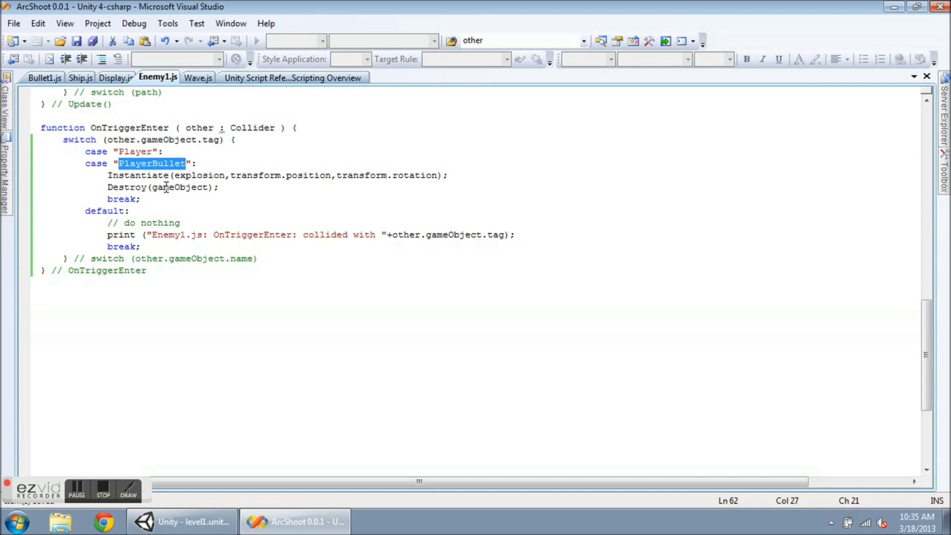
{"action": "left_click", "coordinate": [183, 521]}
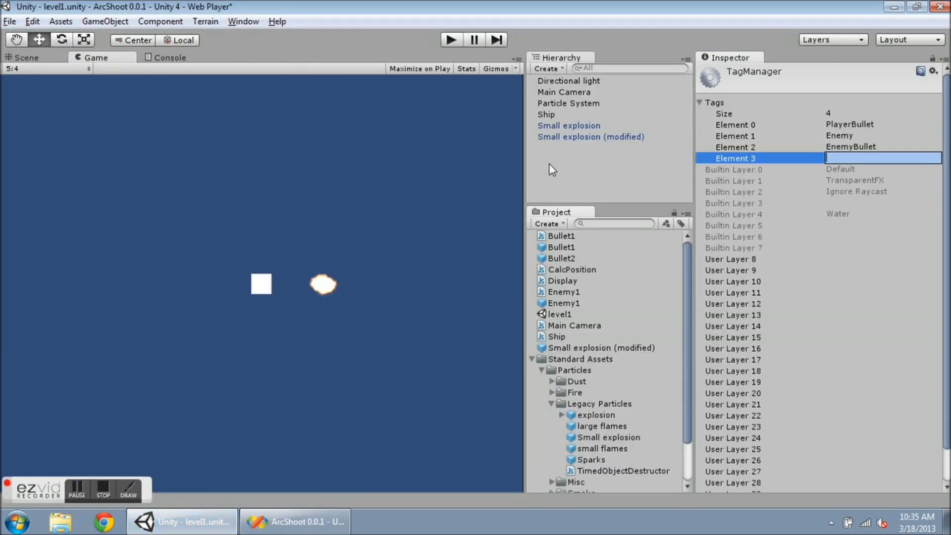
Delete both explosion objects from the Hierarchy, then confirm the Enemy1 prefab's Explosion slot references Small explosion (modified).
{"action": "left_click", "coordinate": [536, 137]}
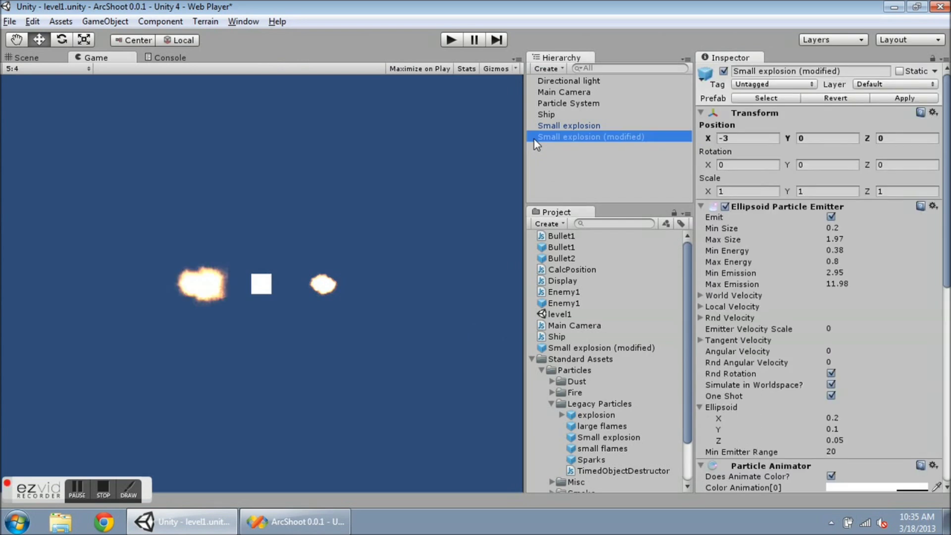
{"action": "key", "text": "Delete"}
{"action": "left_click", "coordinate": [533, 127]}
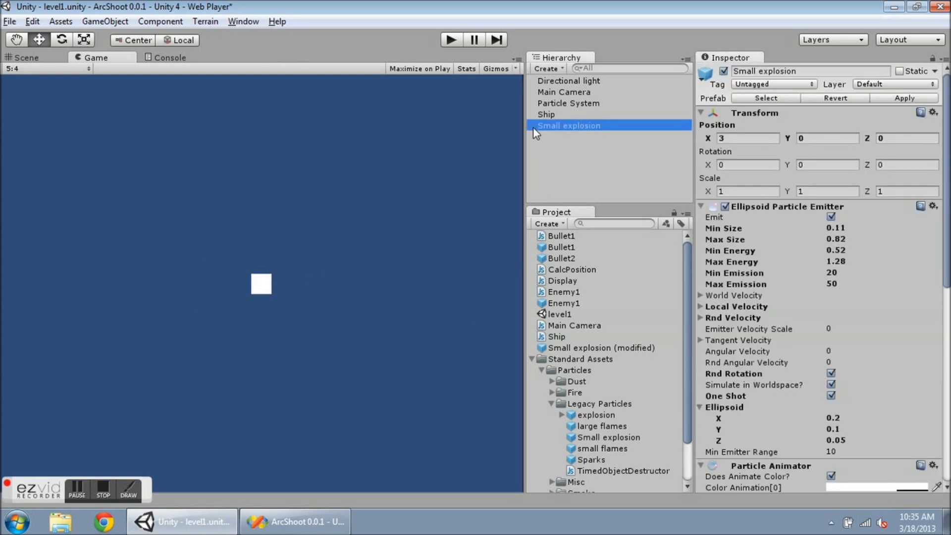
{"action": "key", "text": "Delete"}
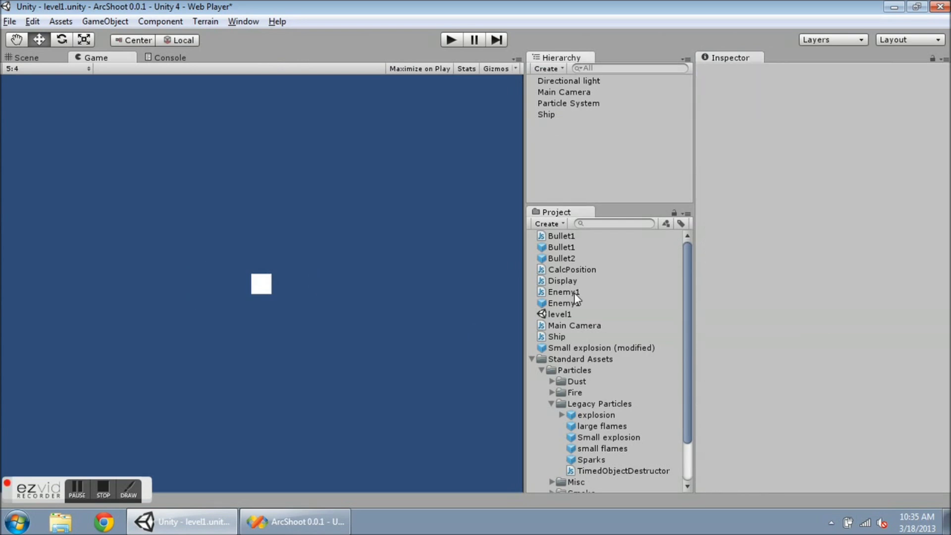
{"action": "left_click", "coordinate": [564, 303]}
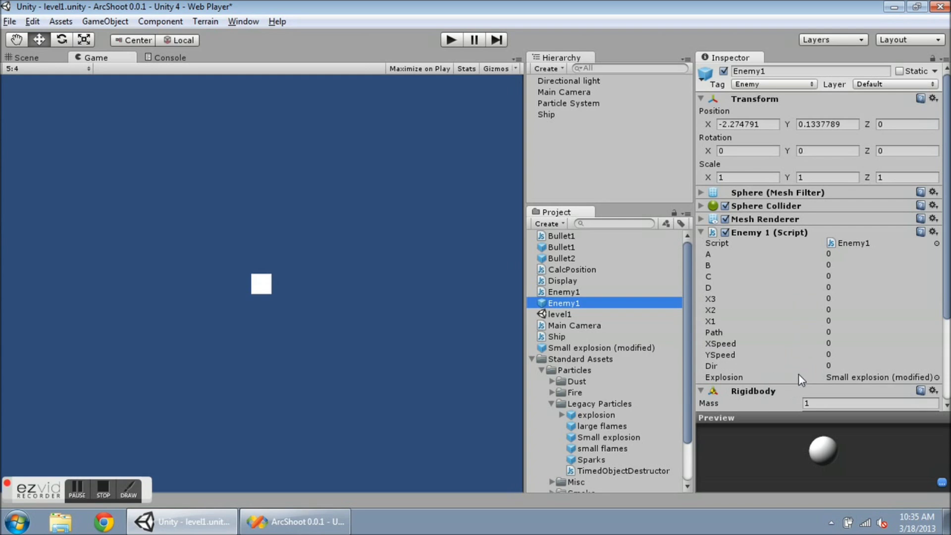
{"action": "left_click", "coordinate": [854, 376]}
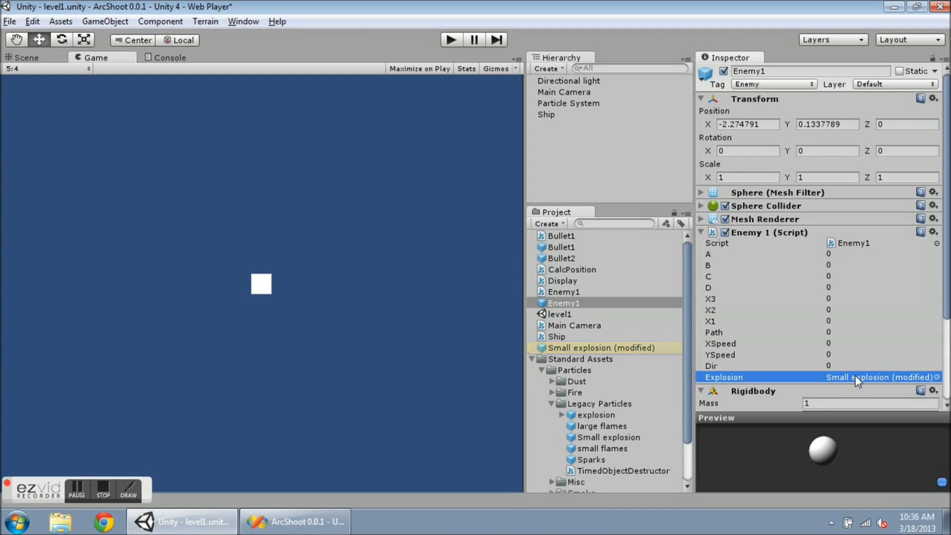
Enter play mode to shoot the enemies and watch the modified explosions.
{"action": "left_click", "coordinate": [450, 42]}
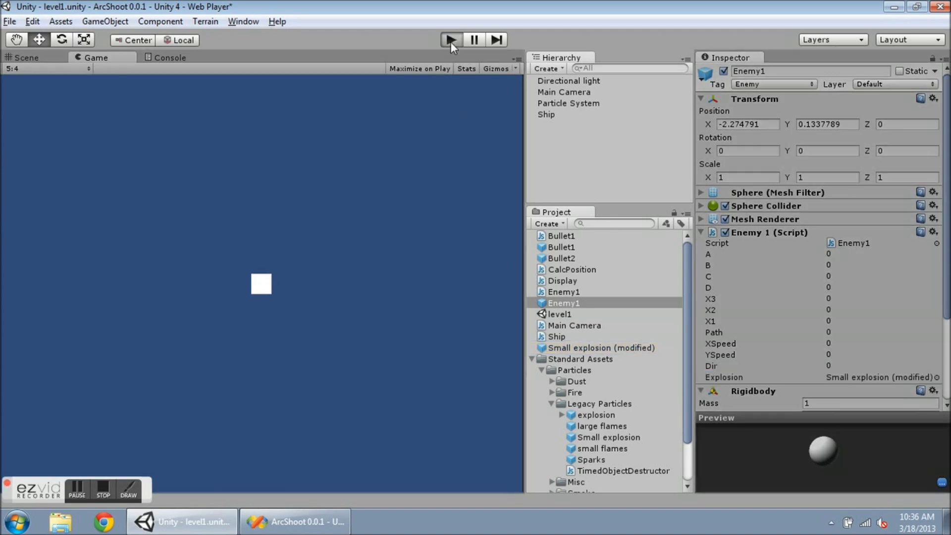